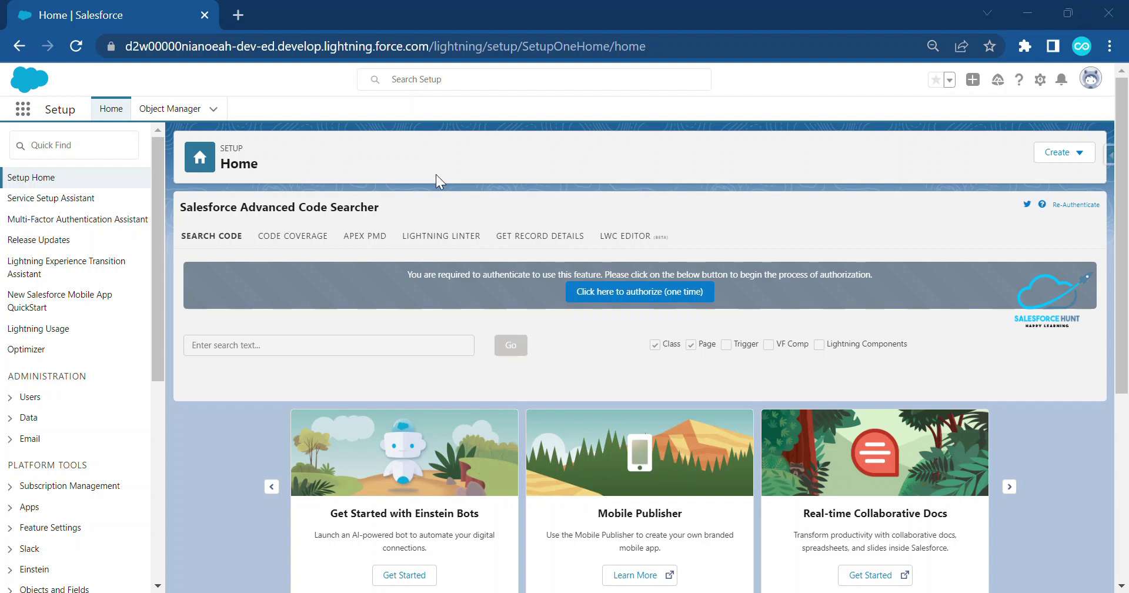
Find Leads through the App Launcher search and switch to the All Open Leads list view.
{"action": "left_click", "coordinate": [169, 109]}
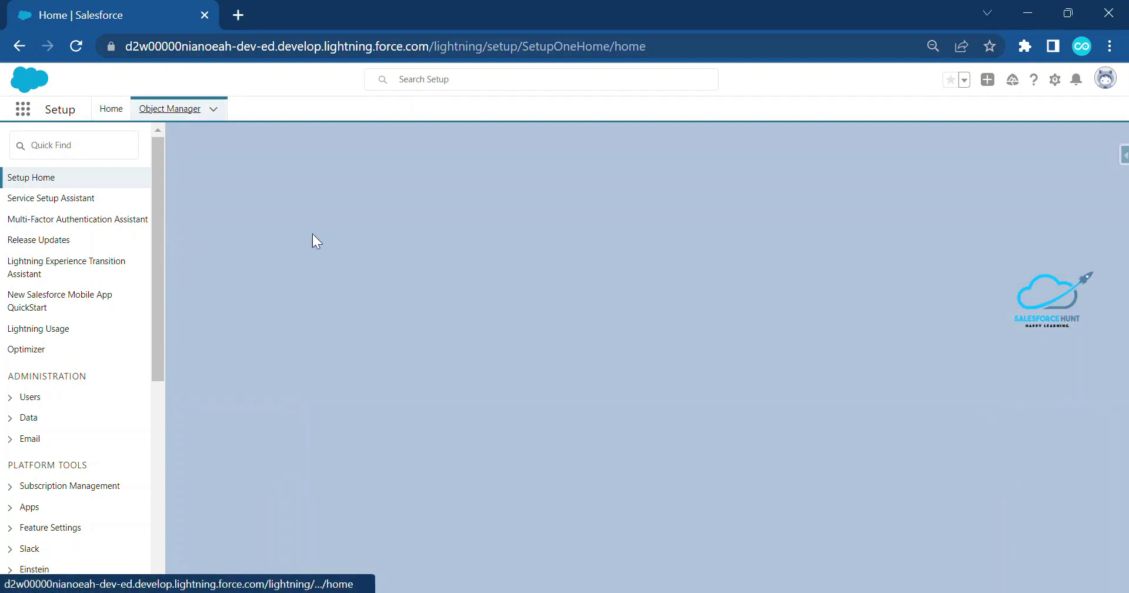
{"action": "left_click", "coordinate": [23, 108]}
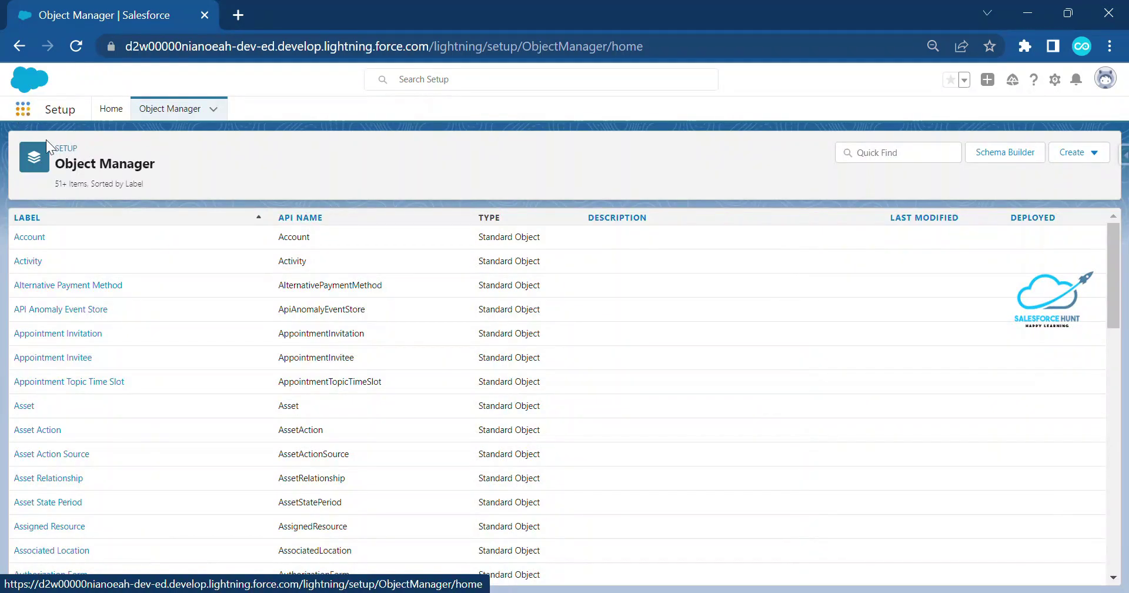
{"action": "type", "text": "acc"}
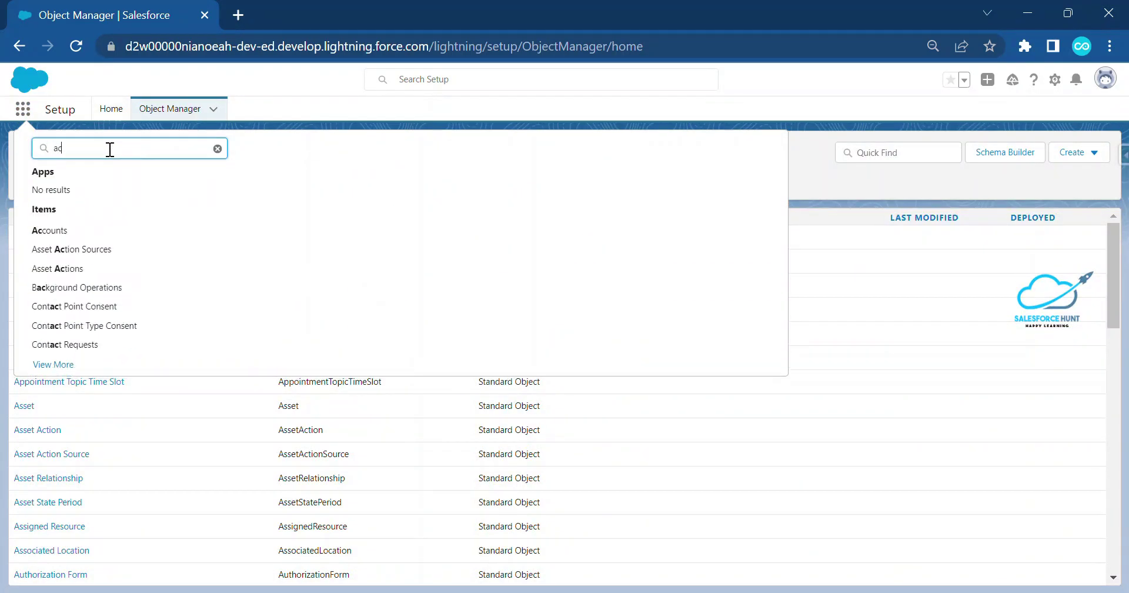
{"action": "key", "text": "BackSpace"}
{"action": "key", "text": "BackSpace"}
{"action": "key", "text": "BackSpace"}
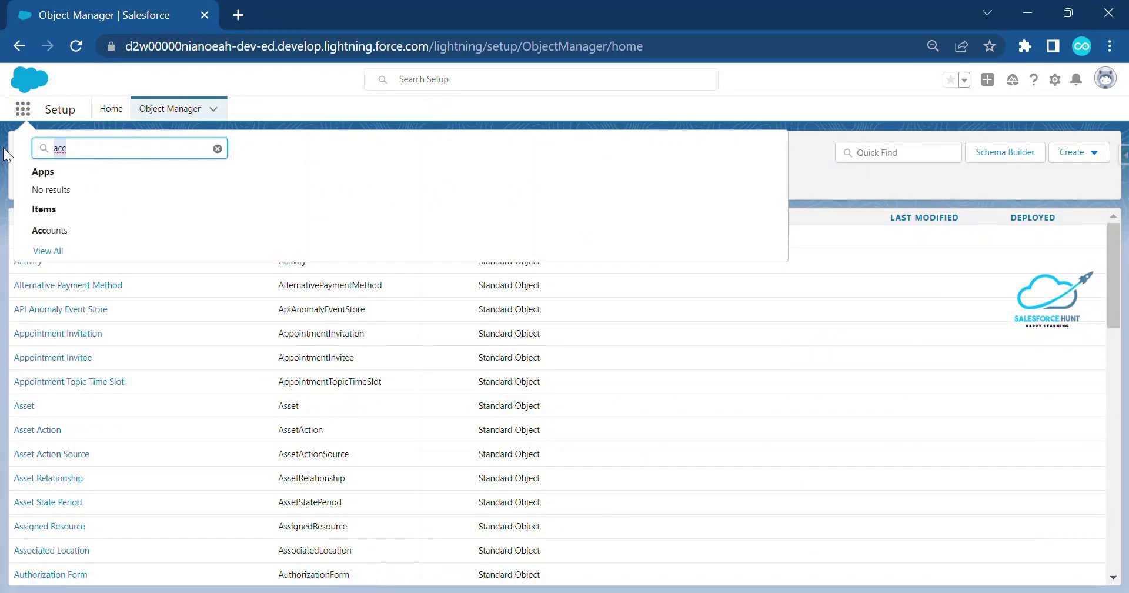
{"action": "type", "text": "lead"}
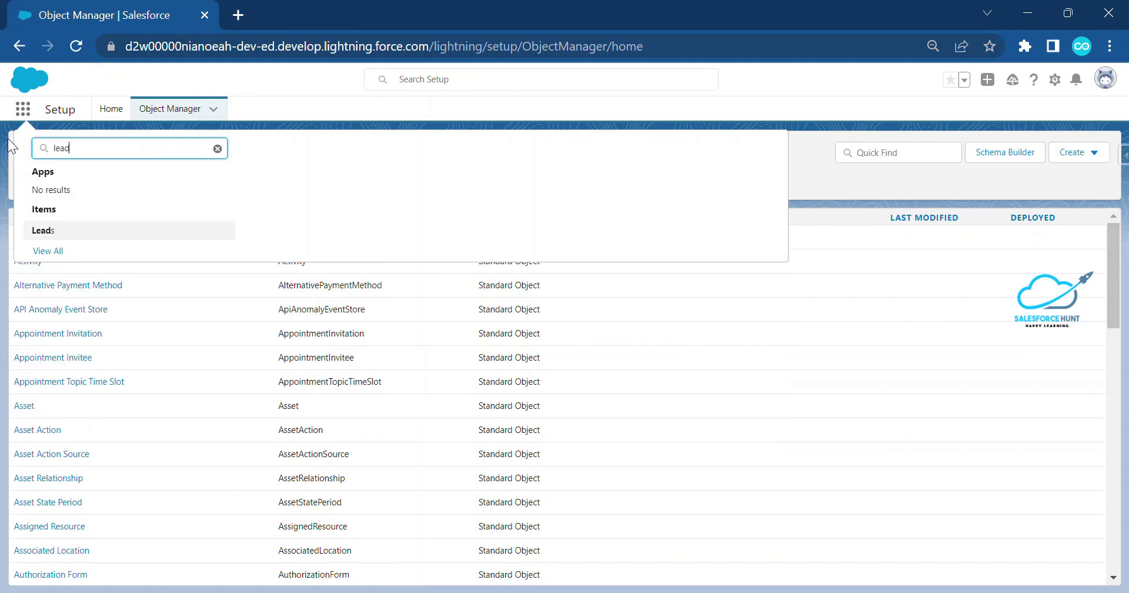
{"action": "left_click", "coordinate": [46, 231]}
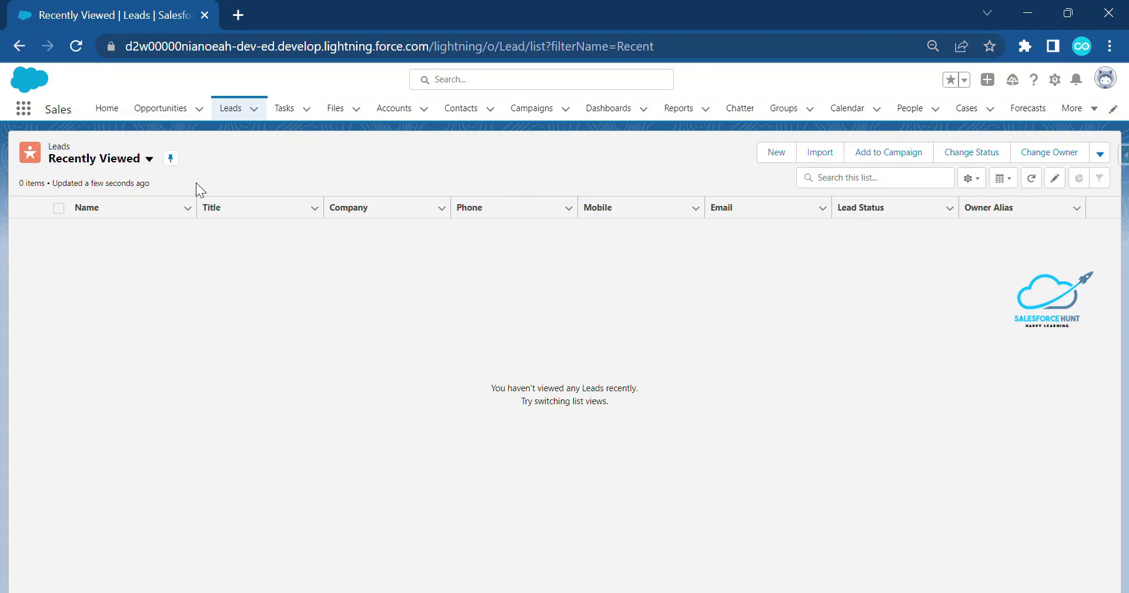
{"action": "left_click", "coordinate": [149, 158]}
{"action": "left_click", "coordinate": [103, 204]}
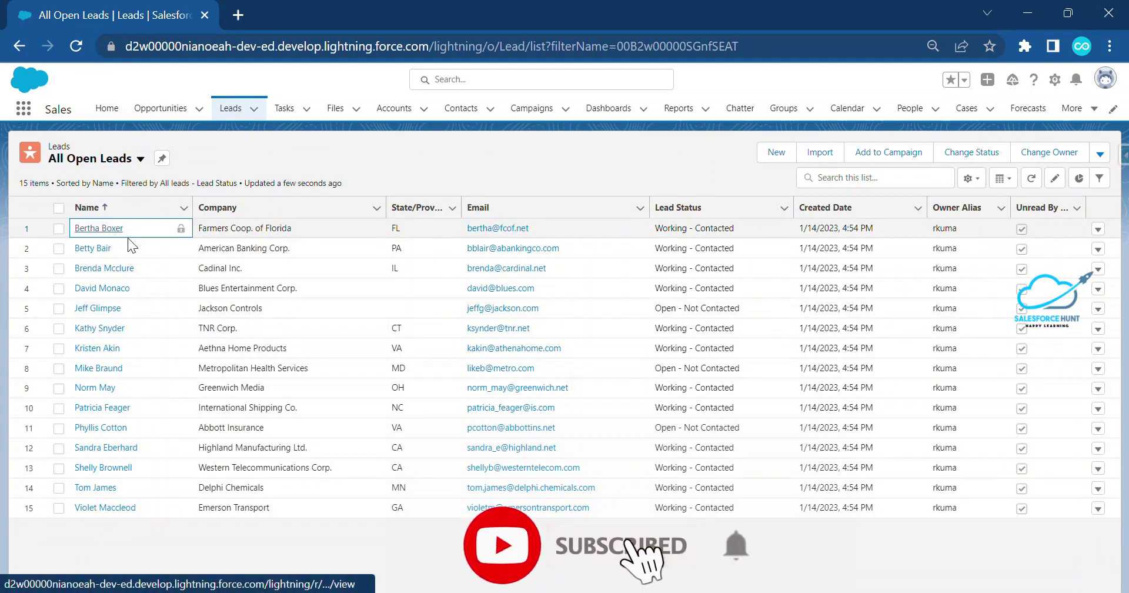
Open the first lead in All Open Leads and inspect its Title, Company, Phone and Email header.
{"action": "left_click", "coordinate": [101, 230]}
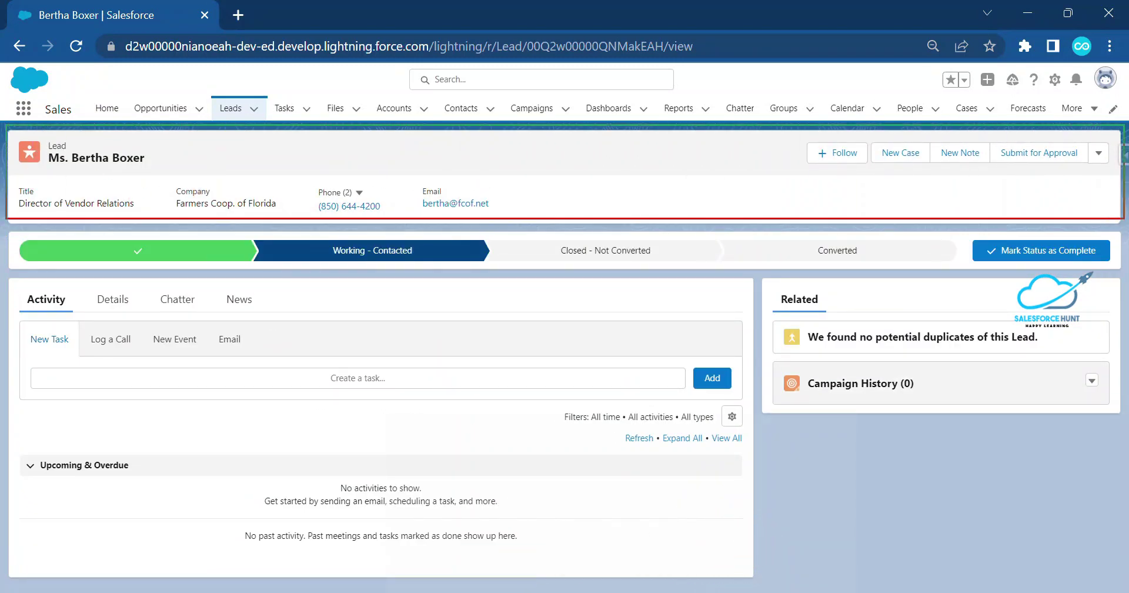
{"action": "left_click_drag", "start_coordinate": [546, 175], "coordinate": [140, 172]}
{"action": "left_click_drag", "start_coordinate": [76, 147], "coordinate": [149, 143]}
{"action": "left_click_drag", "start_coordinate": [188, 184], "coordinate": [240, 170]}
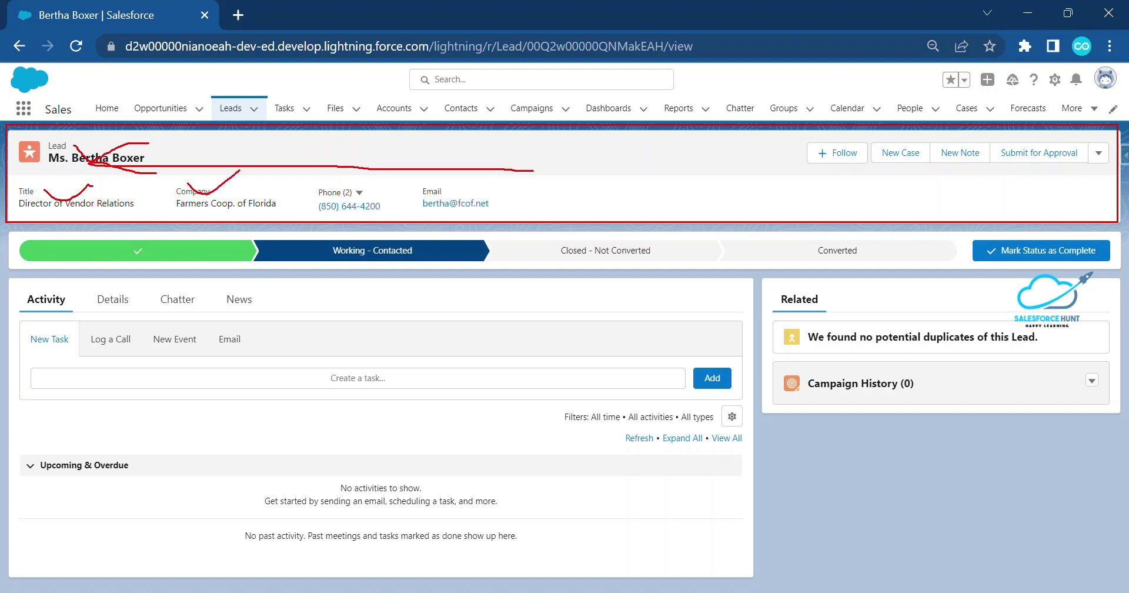
{"action": "left_click_drag", "start_coordinate": [325, 177], "coordinate": [488, 166]}
{"action": "key", "text": "Escape"}
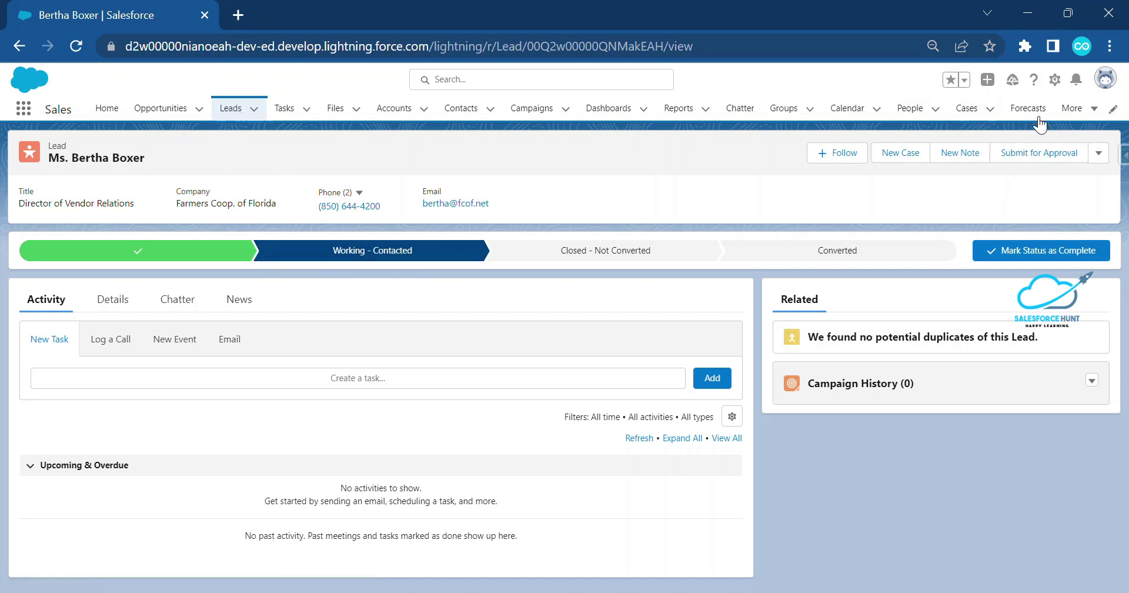
Open the Lead object's Object Manager details via the gear menu's Edit Object.
{"action": "left_click", "coordinate": [1055, 82]}
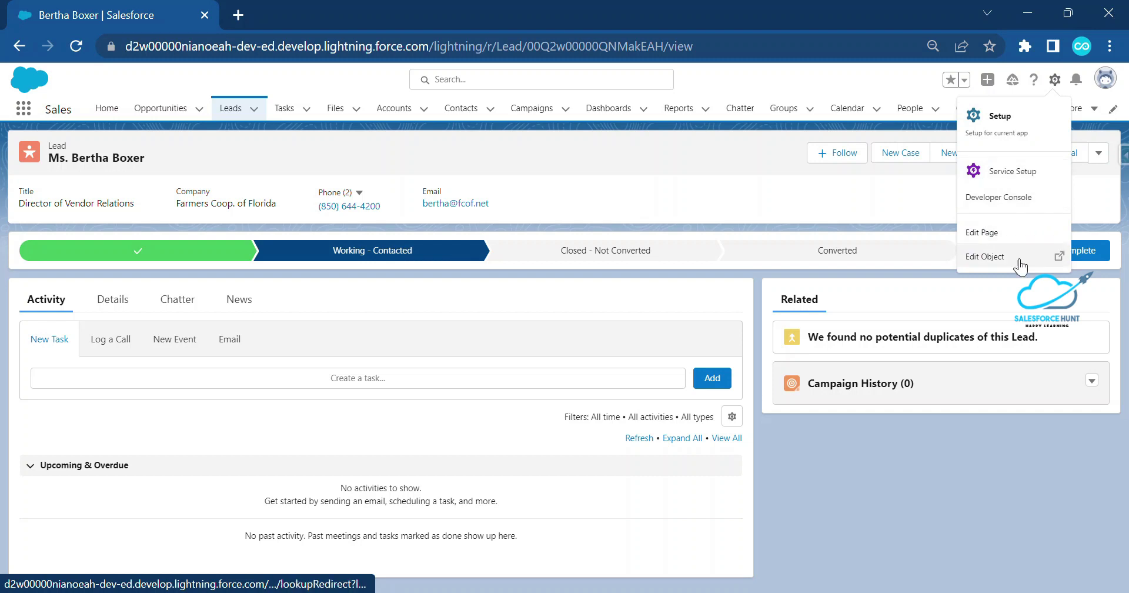
{"action": "left_click", "coordinate": [997, 259]}
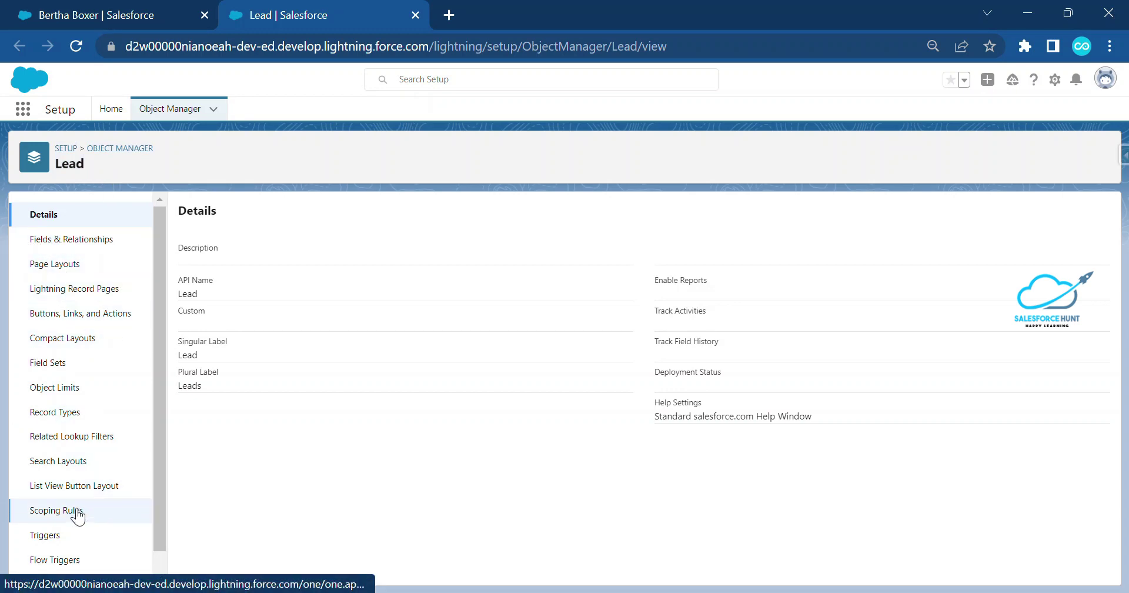
{"action": "scroll", "coordinate": [75, 512], "scroll_direction": "down", "scroll_amount": 1}
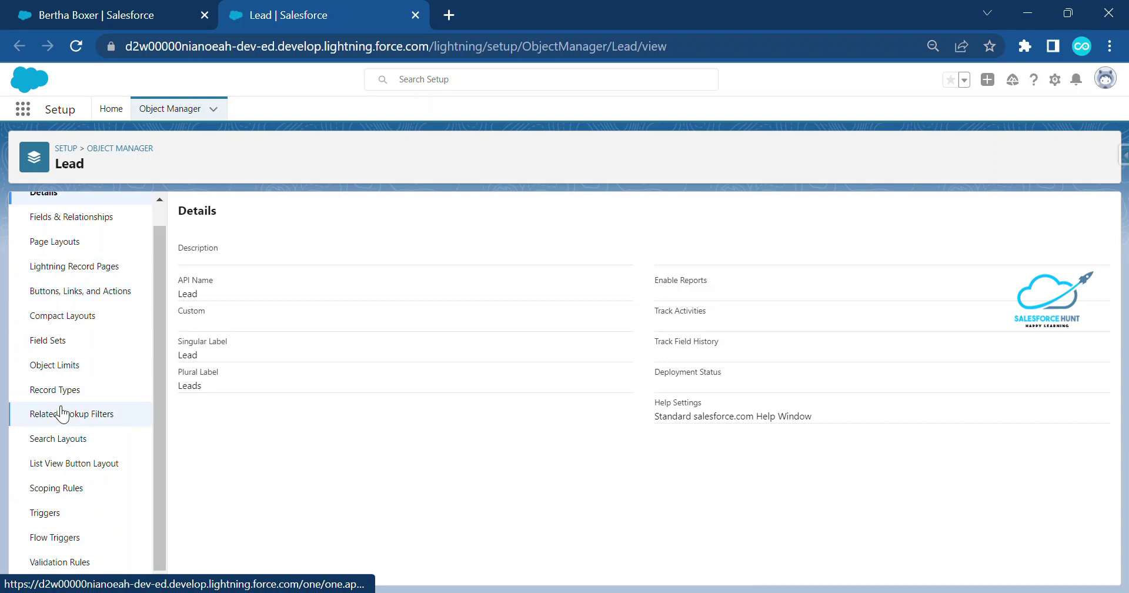
{"action": "scroll", "coordinate": [56, 382], "scroll_direction": "up", "scroll_amount": 1}
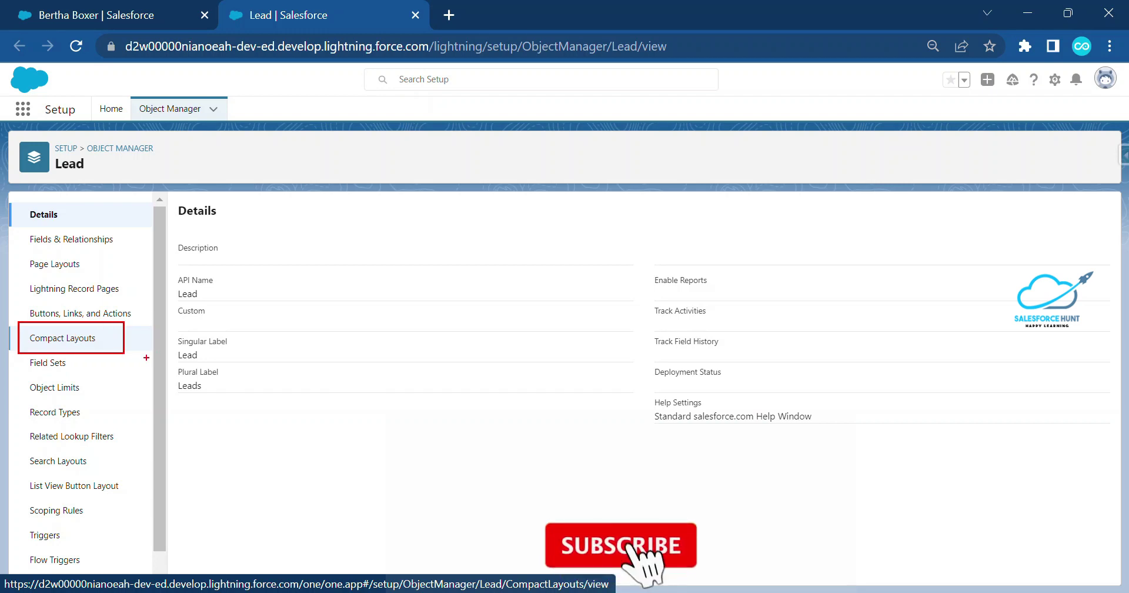
Open the Lead System Default compact layout and review its fields, Name through Email.
{"action": "left_click", "coordinate": [54, 338]}
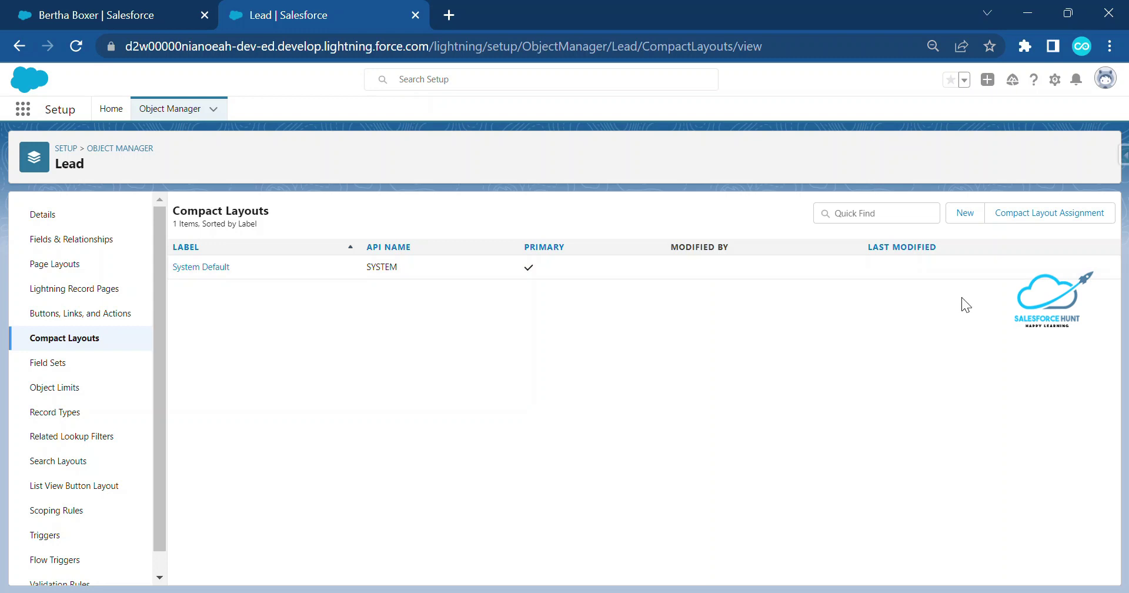
{"action": "left_click", "coordinate": [193, 268]}
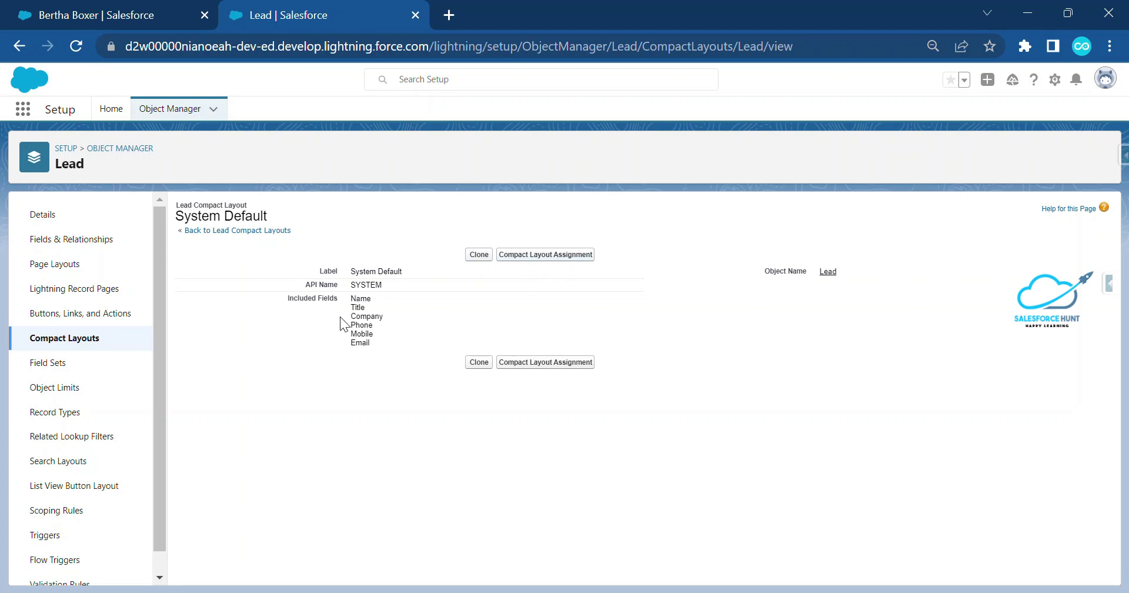
{"action": "left_click_drag", "start_coordinate": [352, 298], "coordinate": [381, 340]}
{"action": "left_click", "coordinate": [378, 320]}
Compare with the lead record header's Title-to-Email fields, then return to the compact layout setup.
{"action": "left_click", "coordinate": [97, 18]}
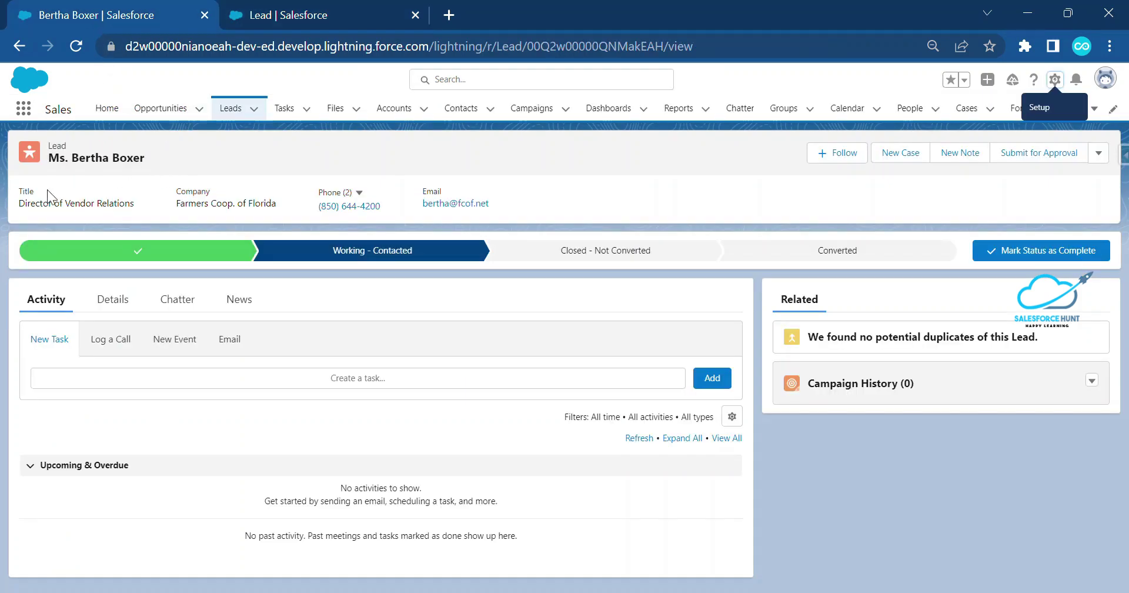
{"action": "left_click", "coordinate": [281, 17]}
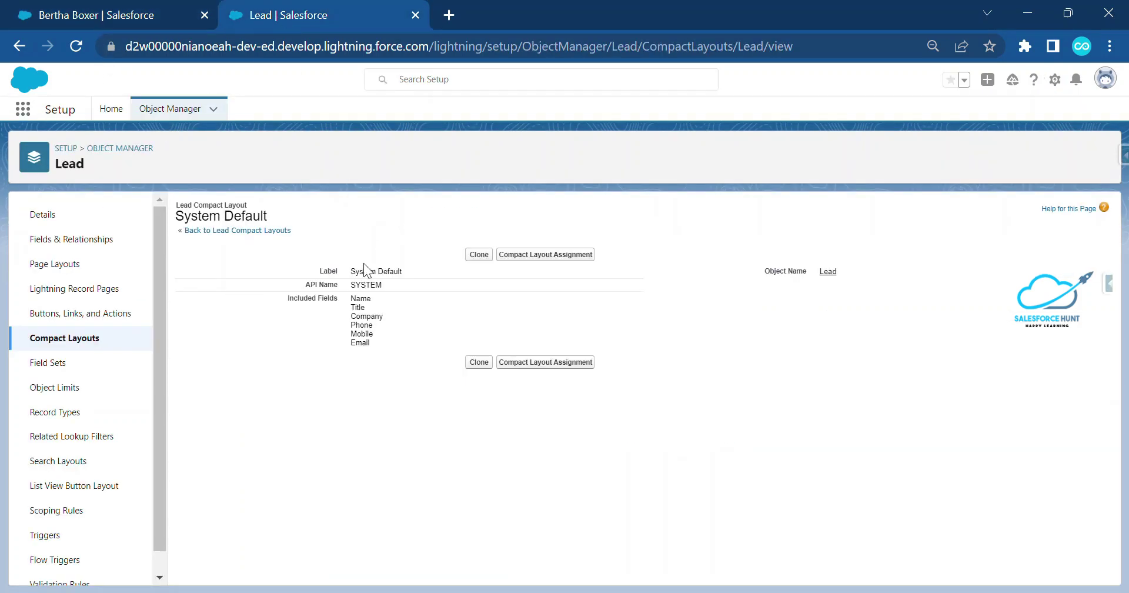
{"action": "left_click", "coordinate": [99, 11]}
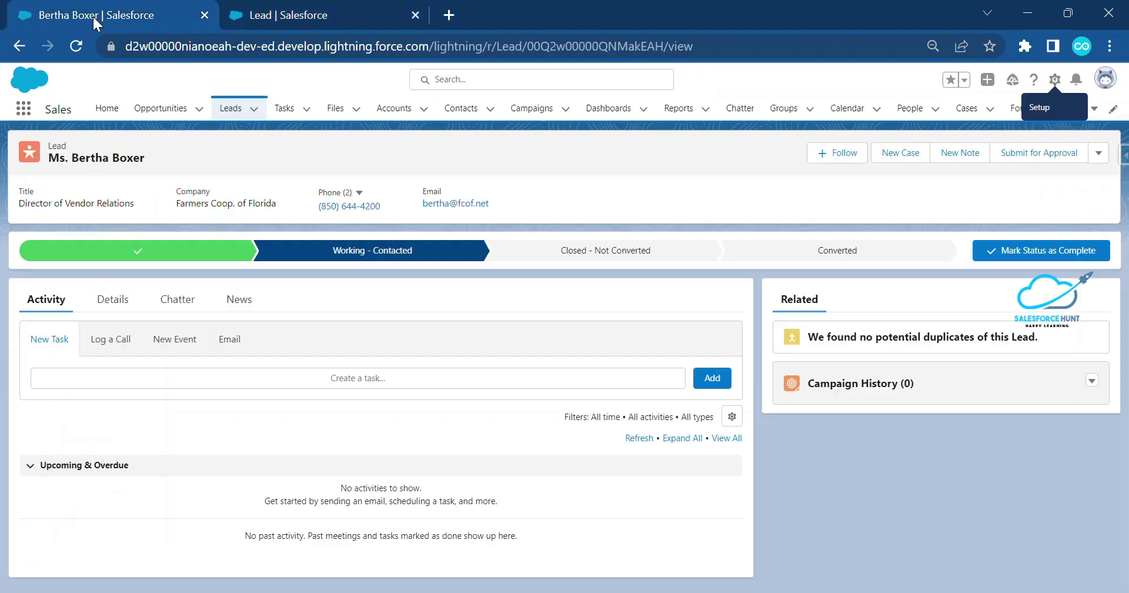
{"action": "left_click_drag", "start_coordinate": [494, 212], "coordinate": [20, 200]}
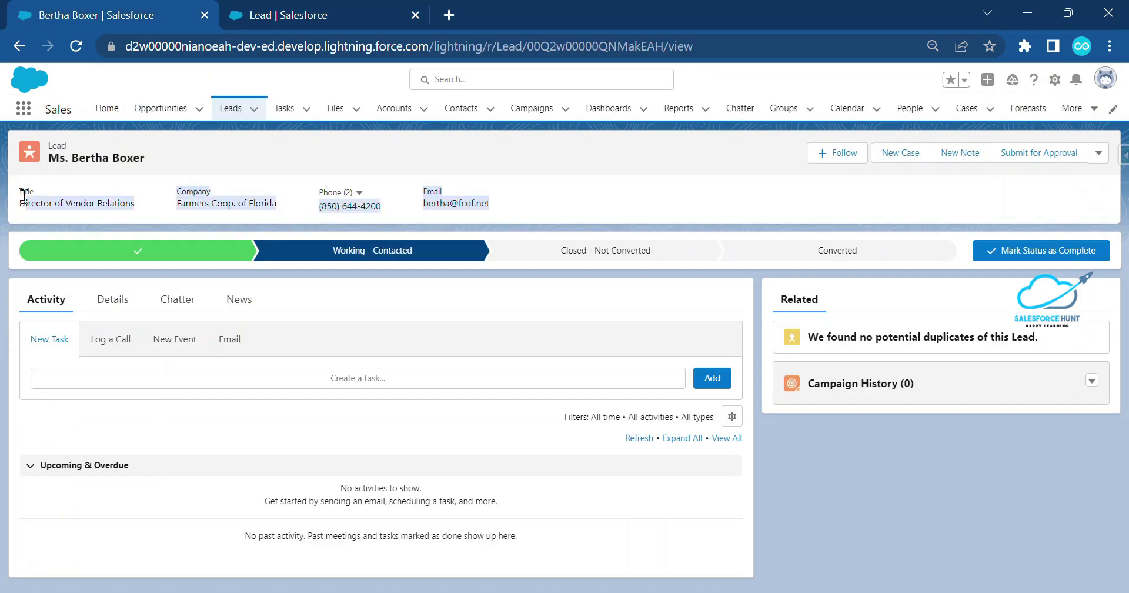
{"action": "left_click", "coordinate": [297, 16]}
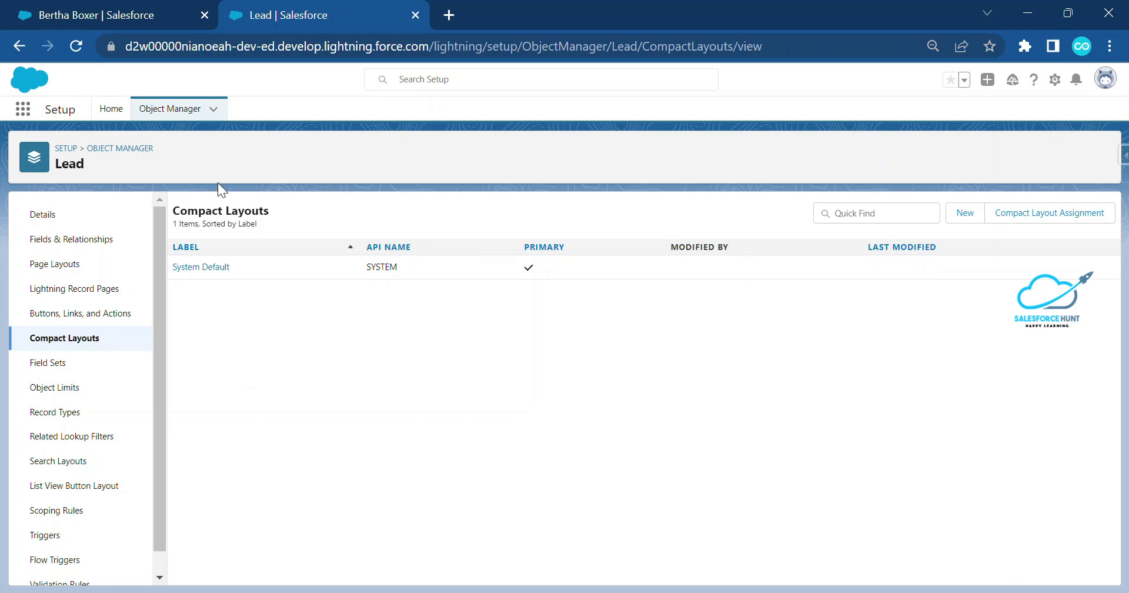
Start a new Lead compact layout labelled 'Compact Layout'.
{"action": "left_click_drag", "start_coordinate": [281, 214], "coordinate": [171, 210]}
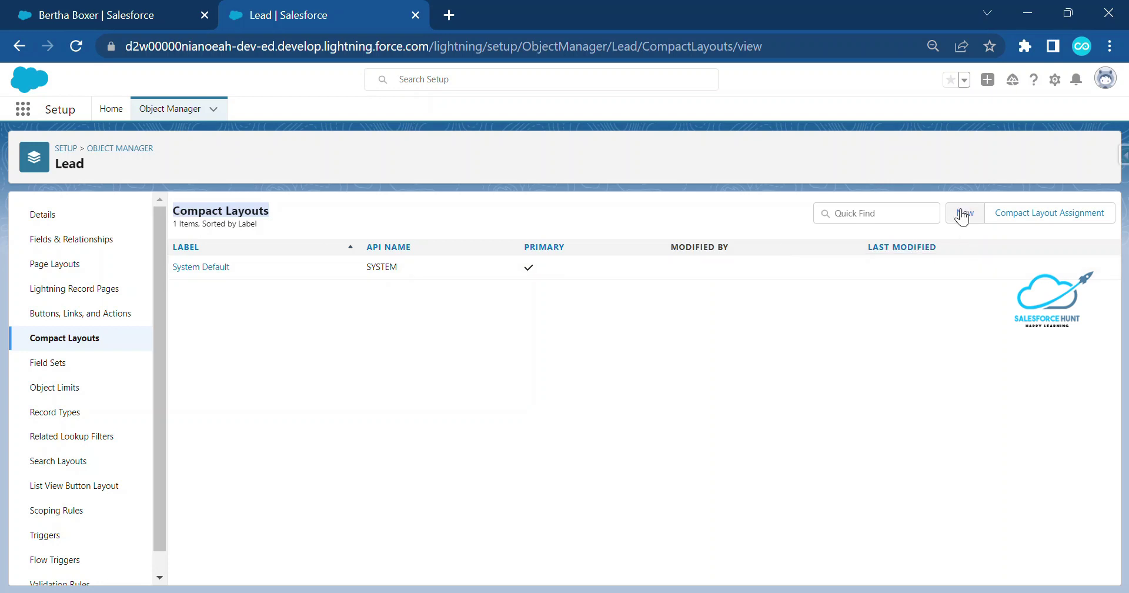
{"action": "left_click", "coordinate": [964, 218]}
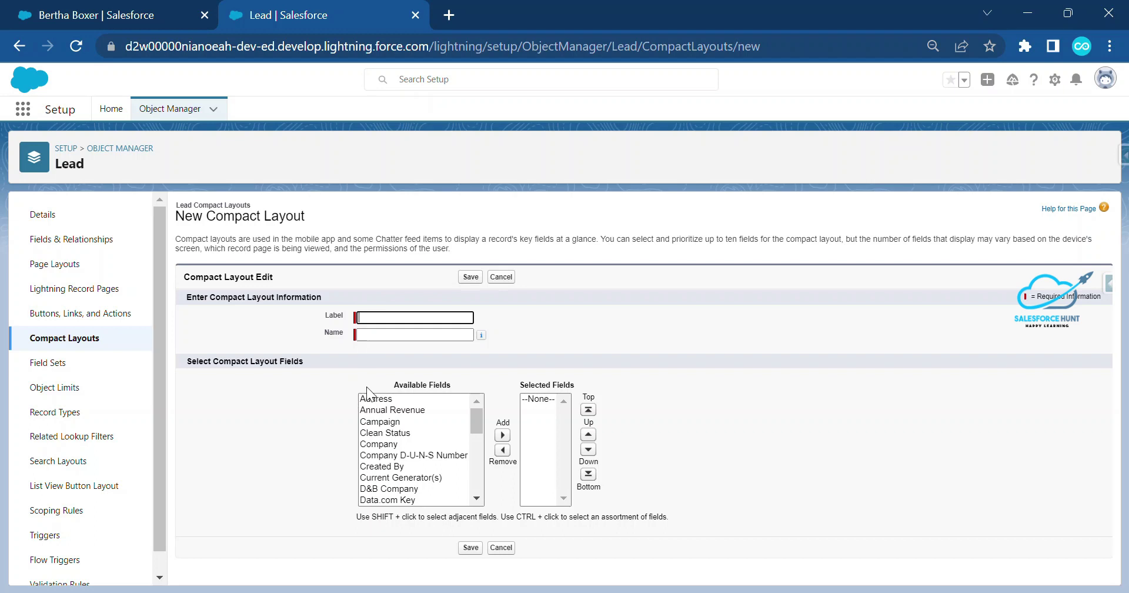
{"action": "left_click", "coordinate": [378, 316]}
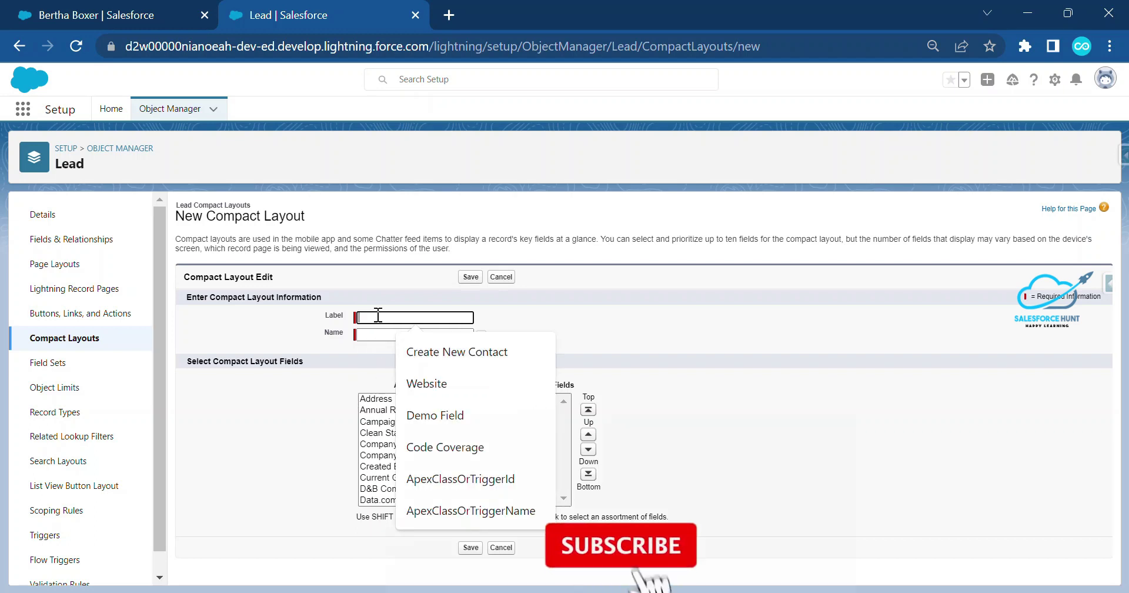
{"action": "type", "text": "C"}
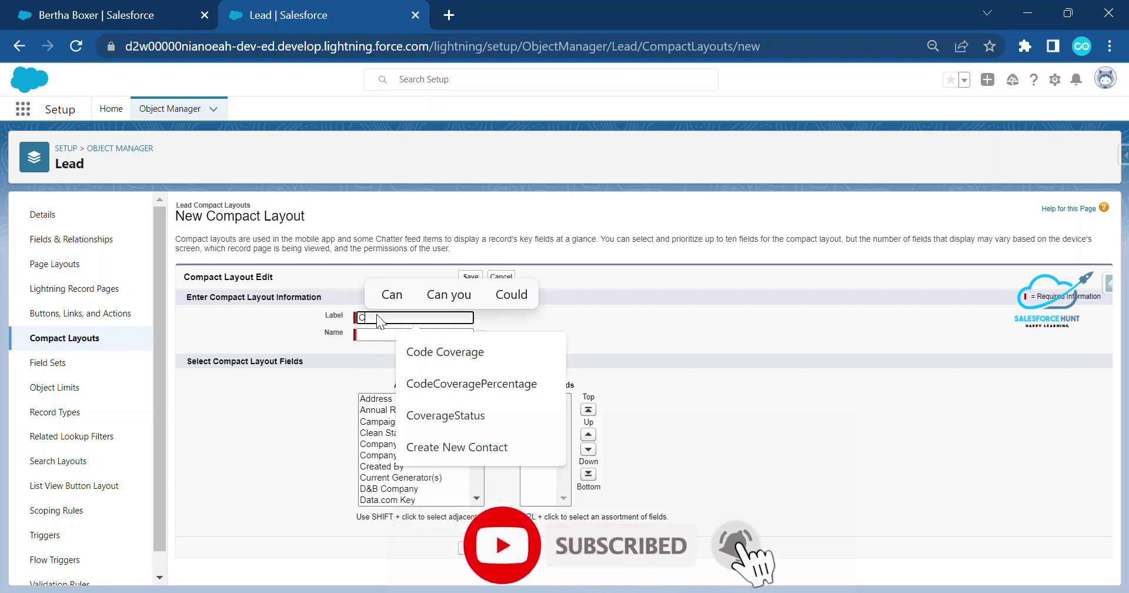
{"action": "type", "text": "om"}
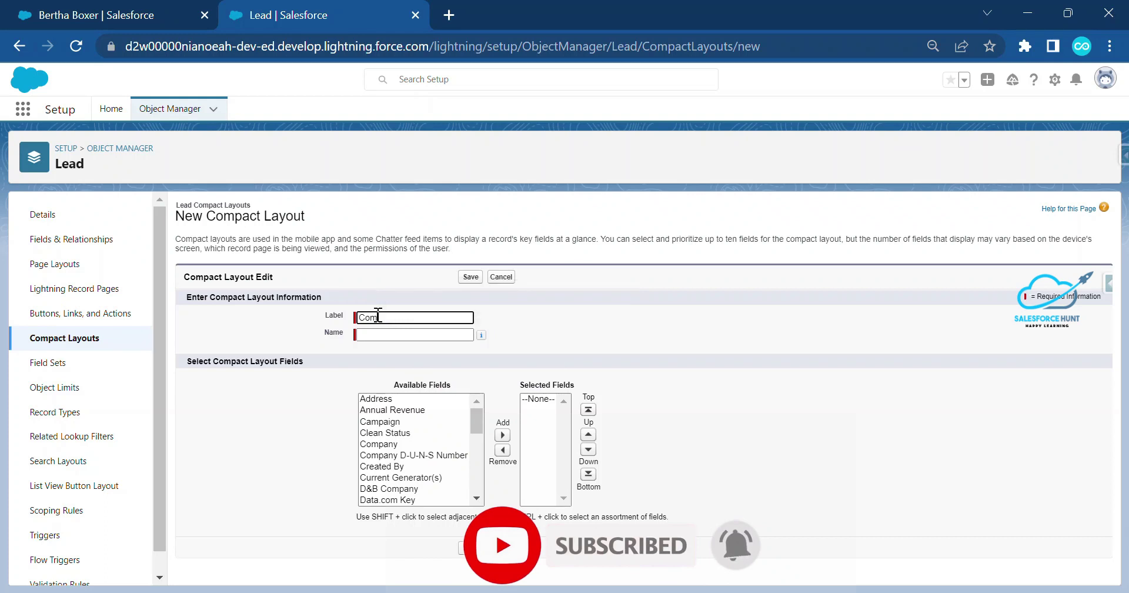
{"action": "type", "text": "pact Layout"}
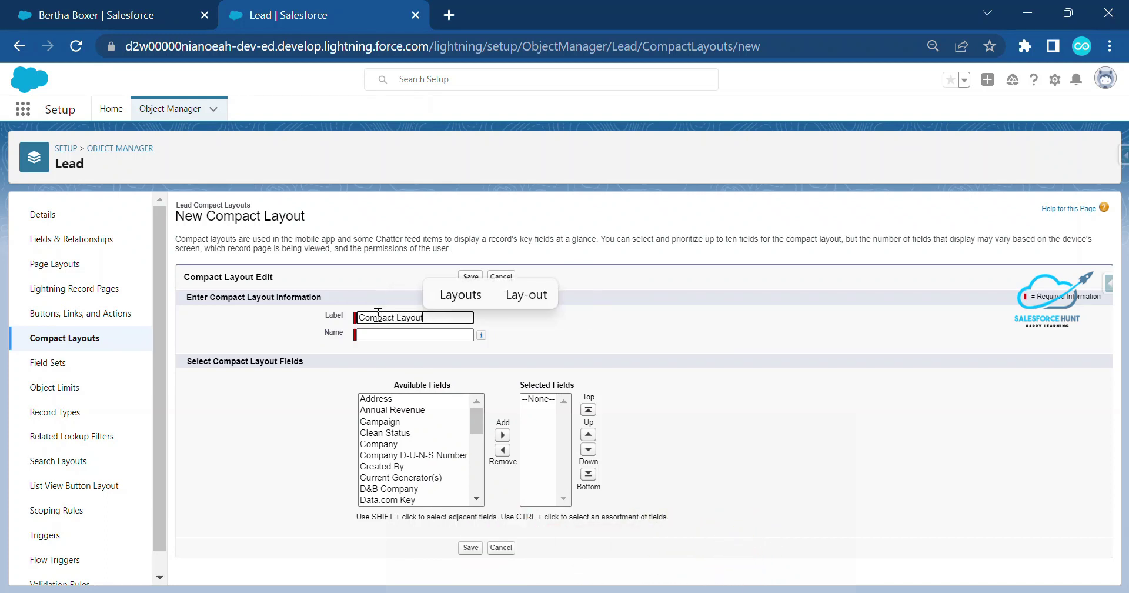
{"action": "key", "text": "Tab"}
{"action": "left_click", "coordinate": [640, 358]}
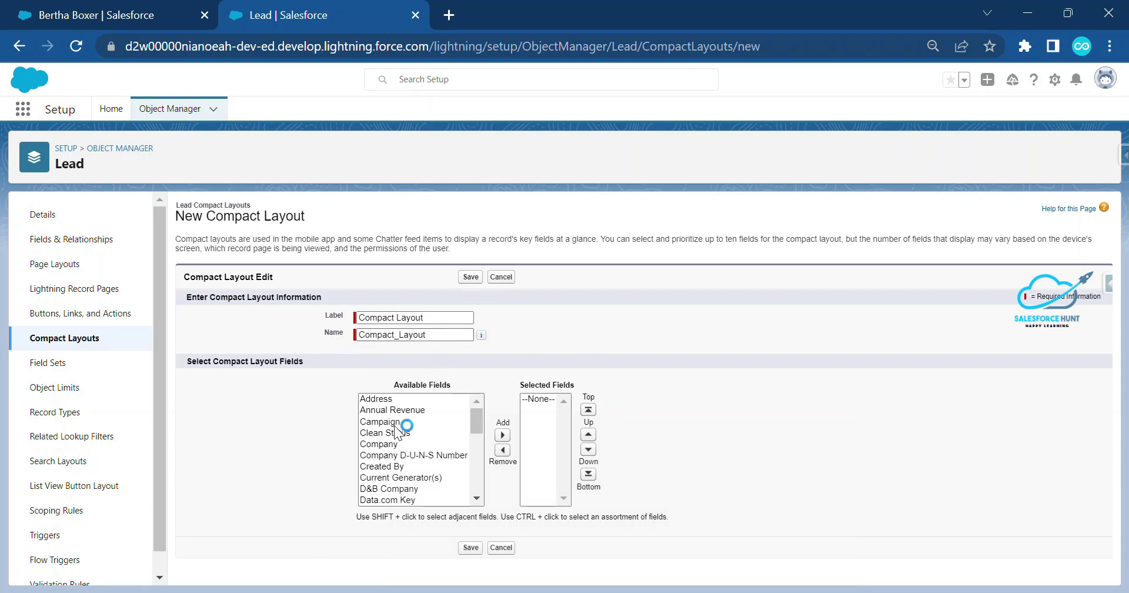
Add Name, Address and Annual Revenue to the layout's selected fields.
{"action": "left_click", "coordinate": [135, 16]}
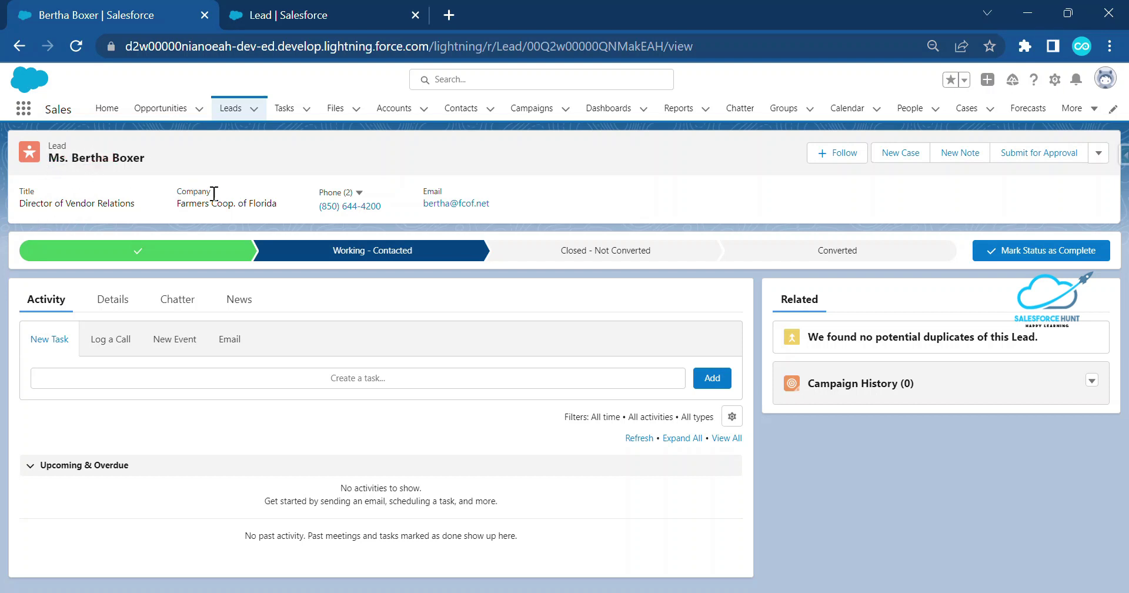
{"action": "left_click", "coordinate": [286, 10]}
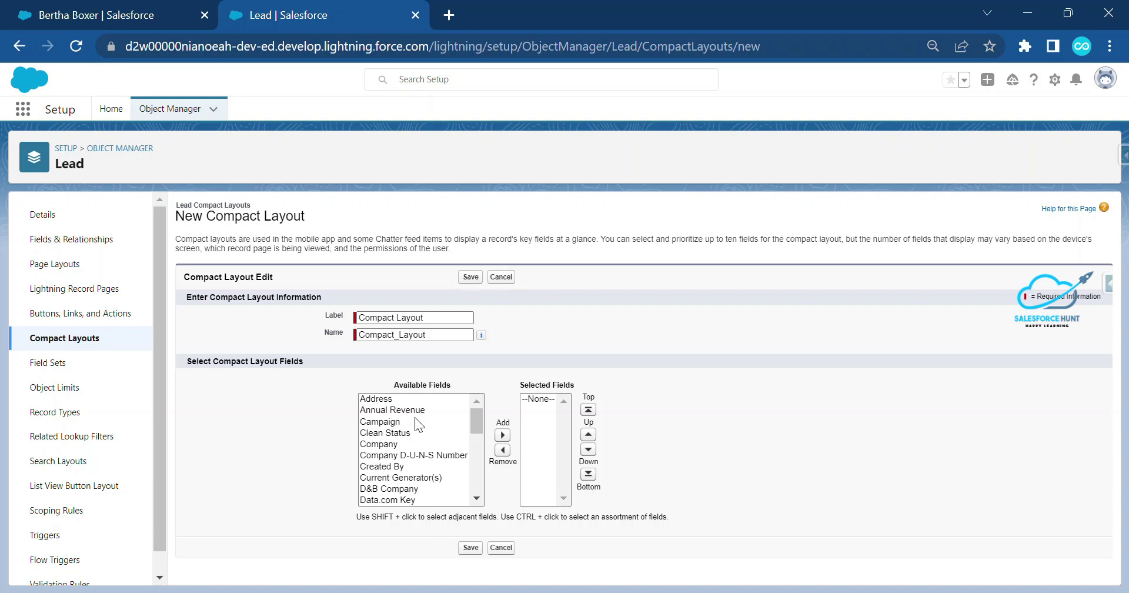
{"action": "scroll", "coordinate": [389, 476], "scroll_direction": "down", "scroll_amount": 1}
{"action": "scroll", "coordinate": [392, 482], "scroll_direction": "down", "scroll_amount": 5}
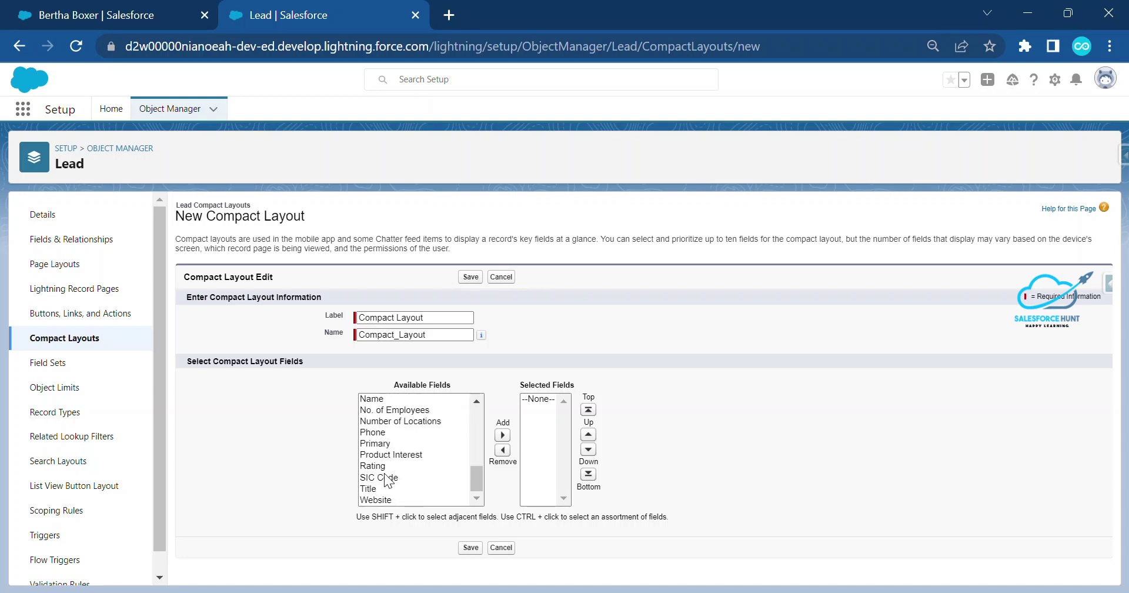
{"action": "left_click", "coordinate": [371, 399]}
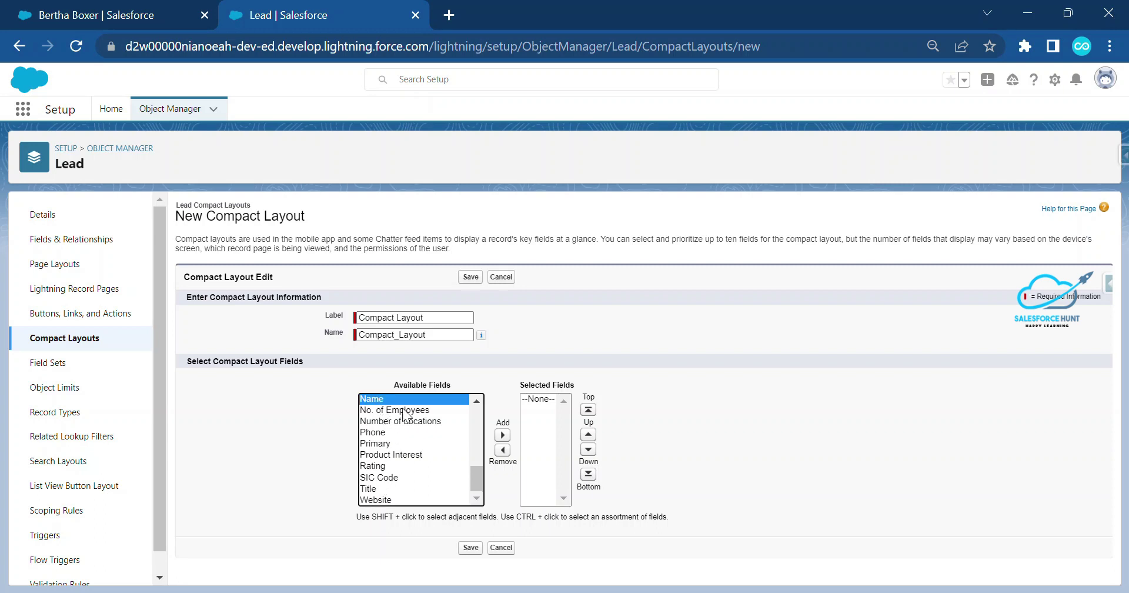
{"action": "left_click", "coordinate": [502, 434]}
{"action": "scroll", "coordinate": [385, 443], "scroll_direction": "up", "scroll_amount": 5}
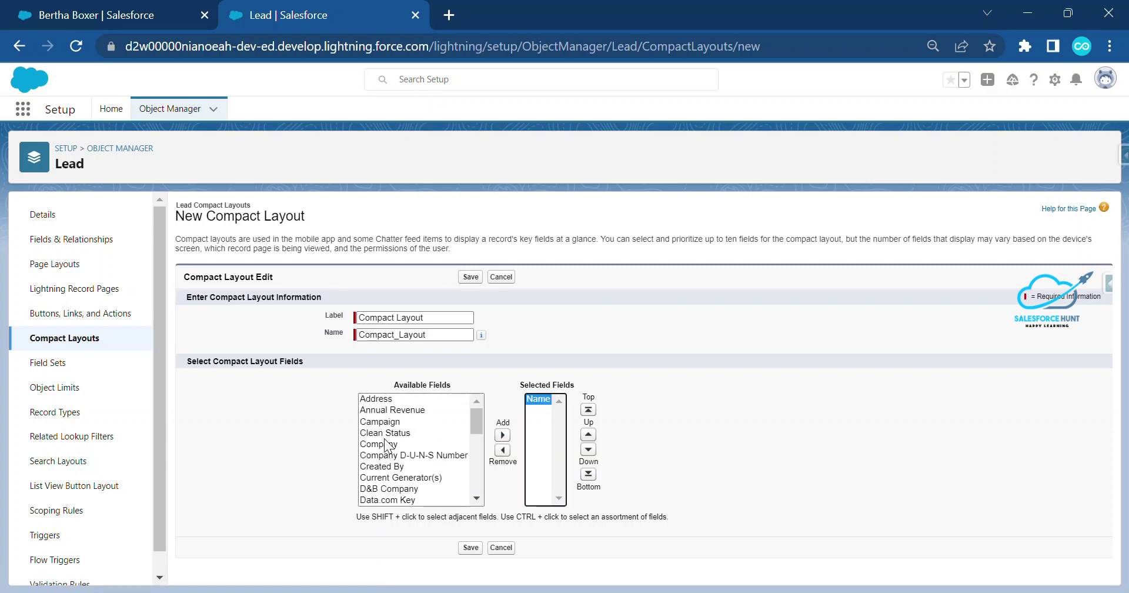
{"action": "left_click", "coordinate": [388, 400]}
{"action": "left_click", "coordinate": [502, 434]}
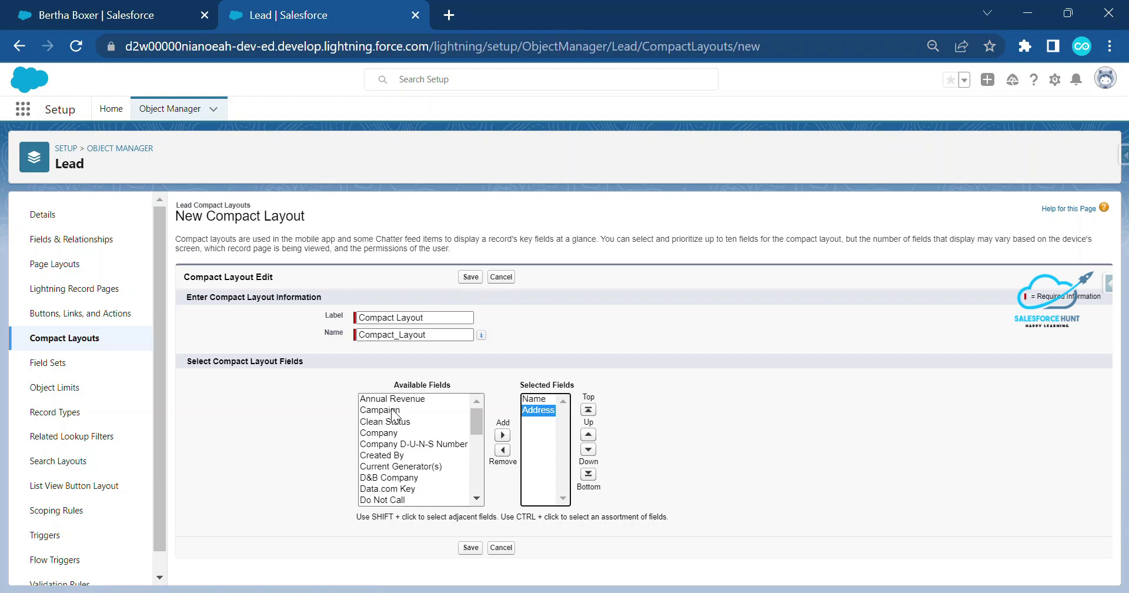
{"action": "left_click", "coordinate": [390, 399]}
{"action": "left_click", "coordinate": [502, 435]}
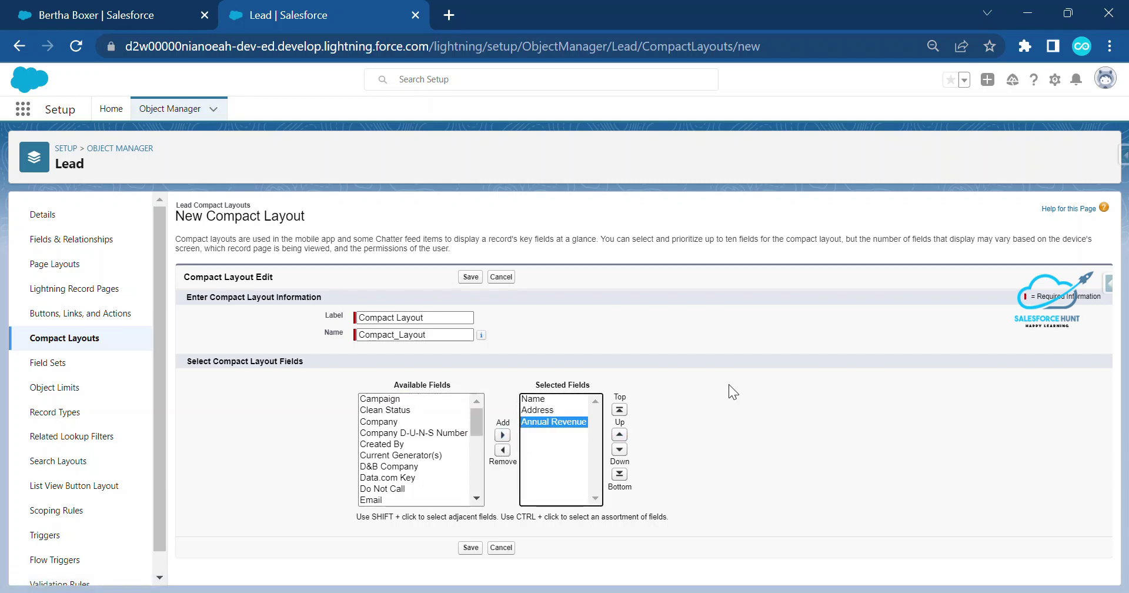
Check the lead record's header, then save the new 'Compact Layout'.
{"action": "left_click", "coordinate": [56, 14]}
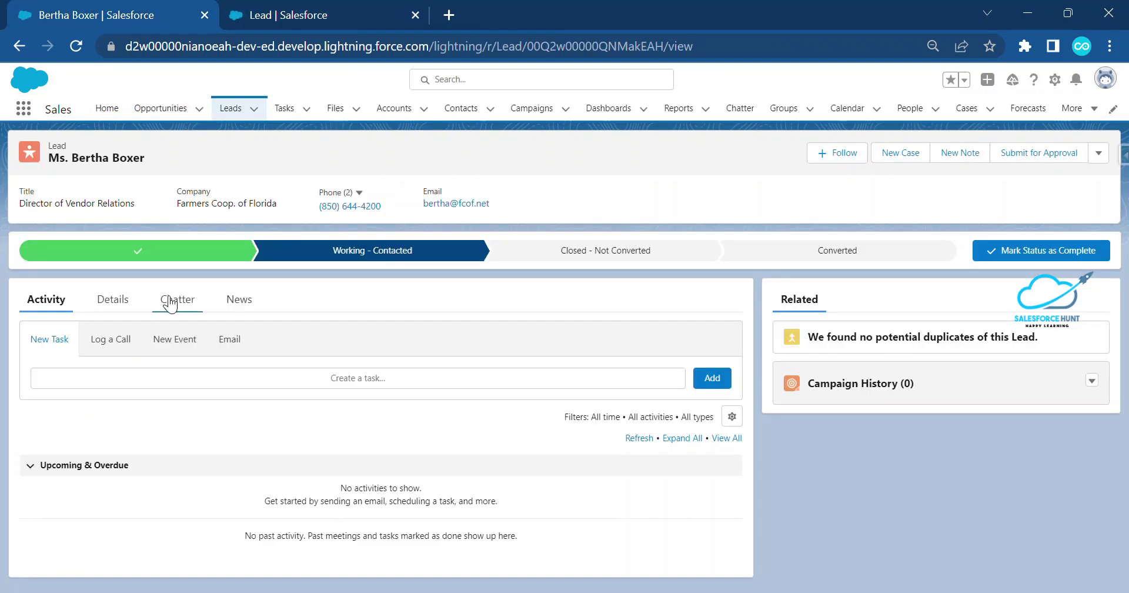
{"action": "left_click_drag", "start_coordinate": [46, 167], "coordinate": [144, 160]}
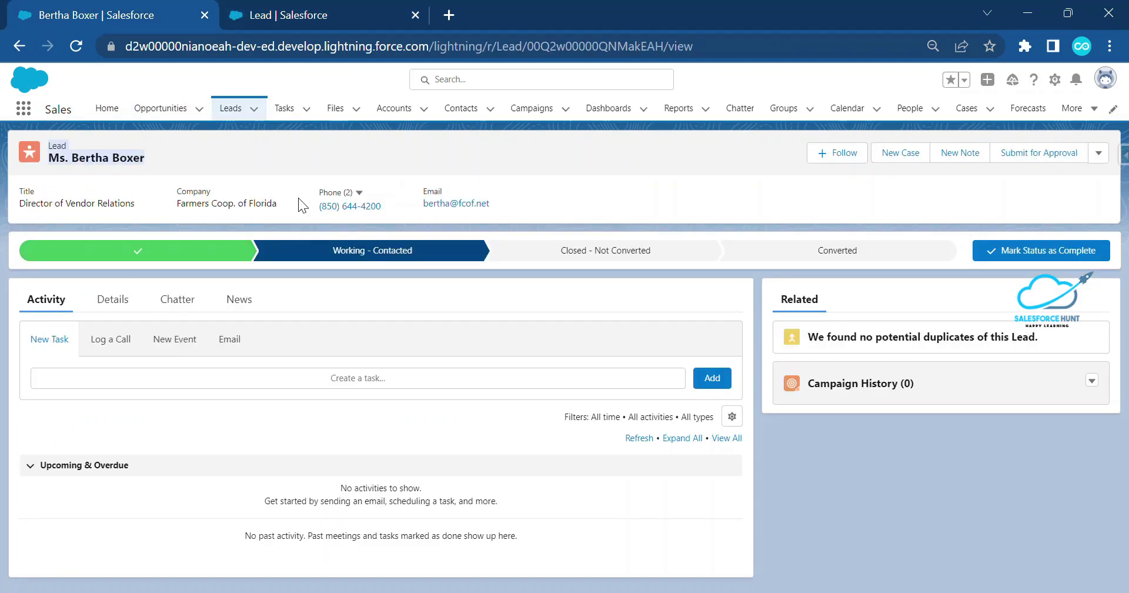
{"action": "left_click", "coordinate": [292, 15]}
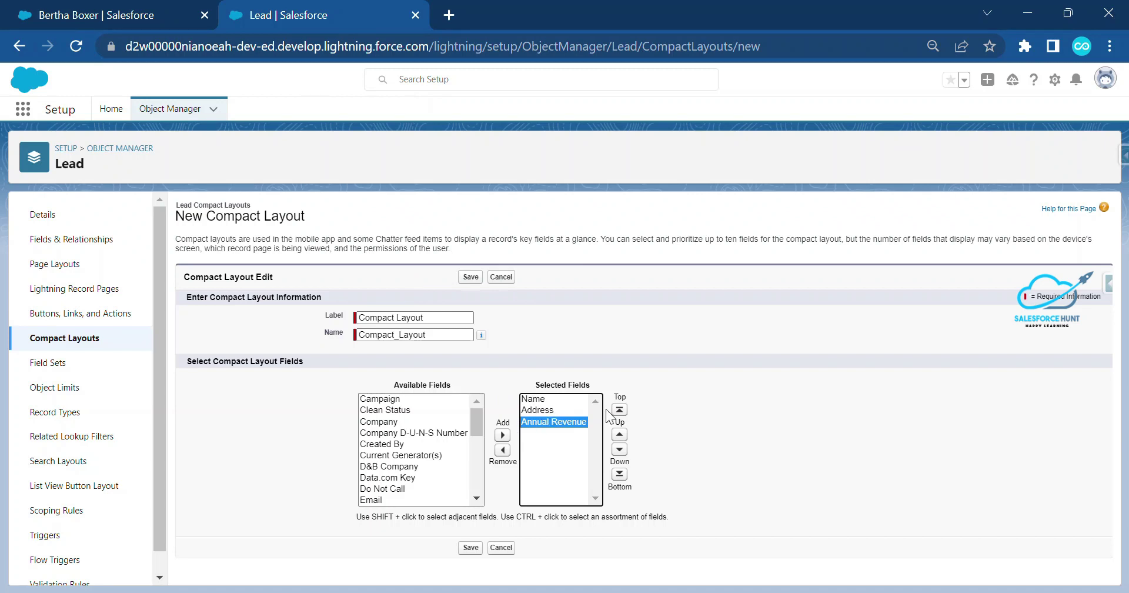
{"action": "left_click", "coordinate": [470, 277]}
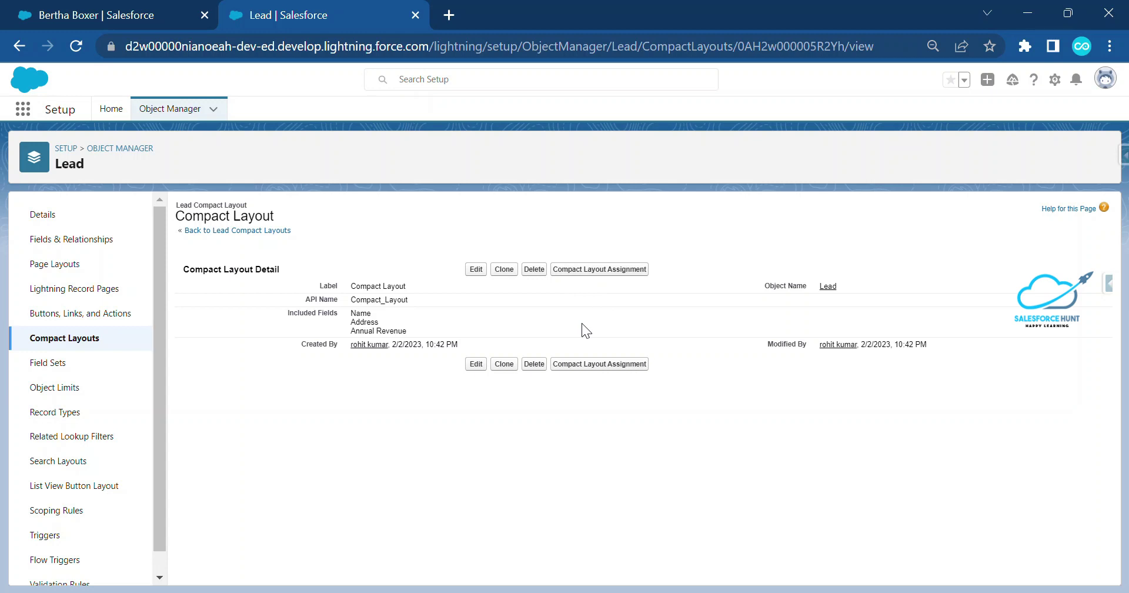
Set 'Compact Layout' as the Lead's primary compact layout and return to the compact layouts list.
{"action": "left_click", "coordinate": [578, 268]}
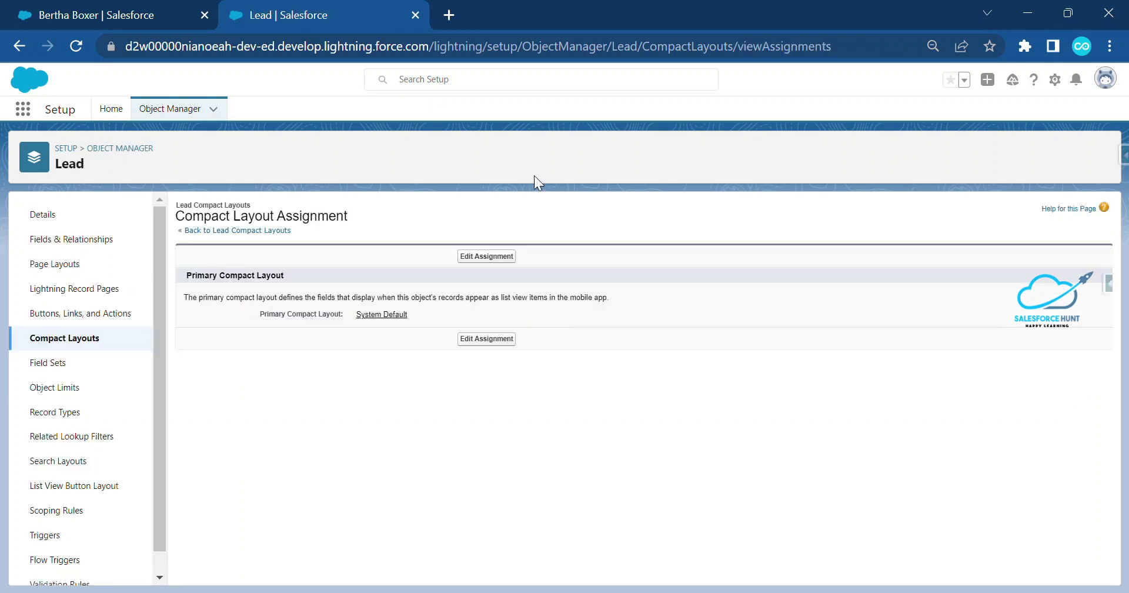
{"action": "left_click", "coordinate": [473, 257]}
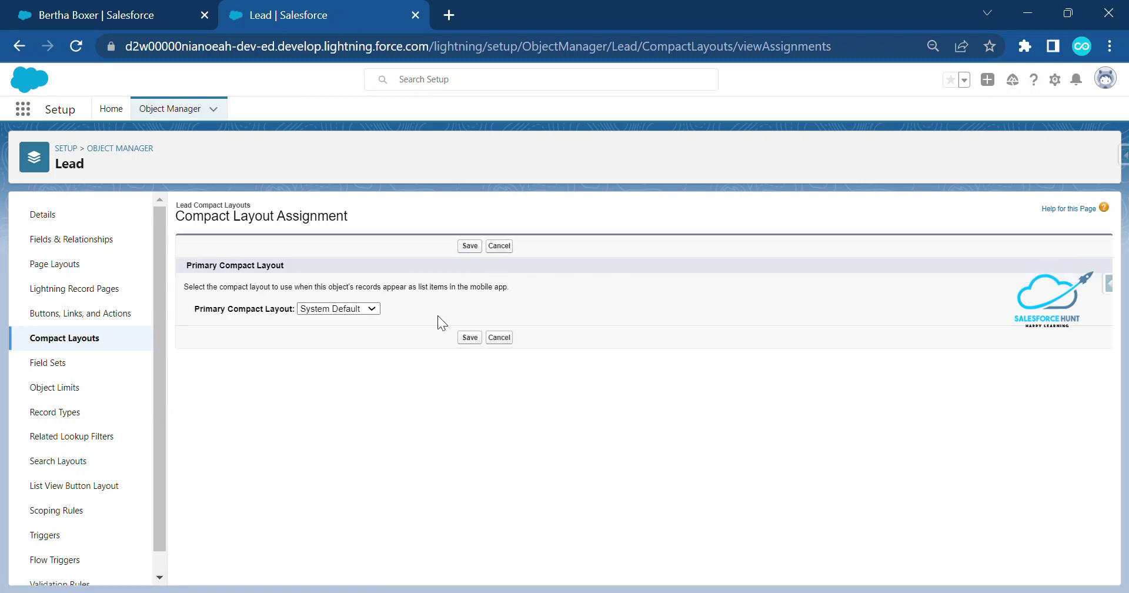
{"action": "left_click_drag", "start_coordinate": [224, 313], "coordinate": [286, 315]}
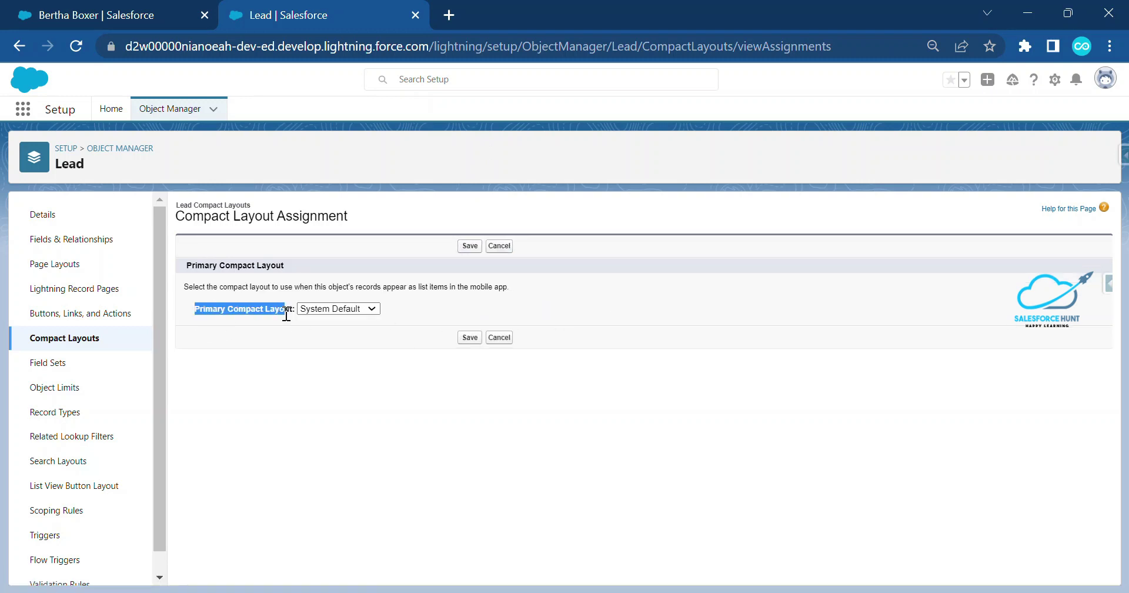
{"action": "left_click", "coordinate": [325, 309]}
{"action": "left_click", "coordinate": [324, 333]}
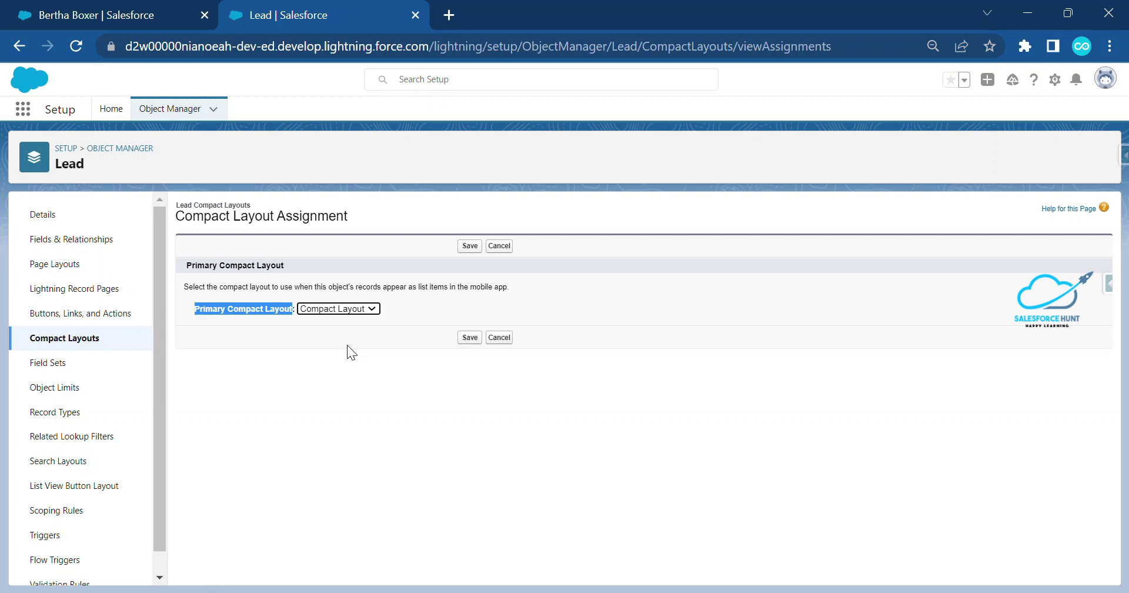
{"action": "left_click", "coordinate": [349, 308]}
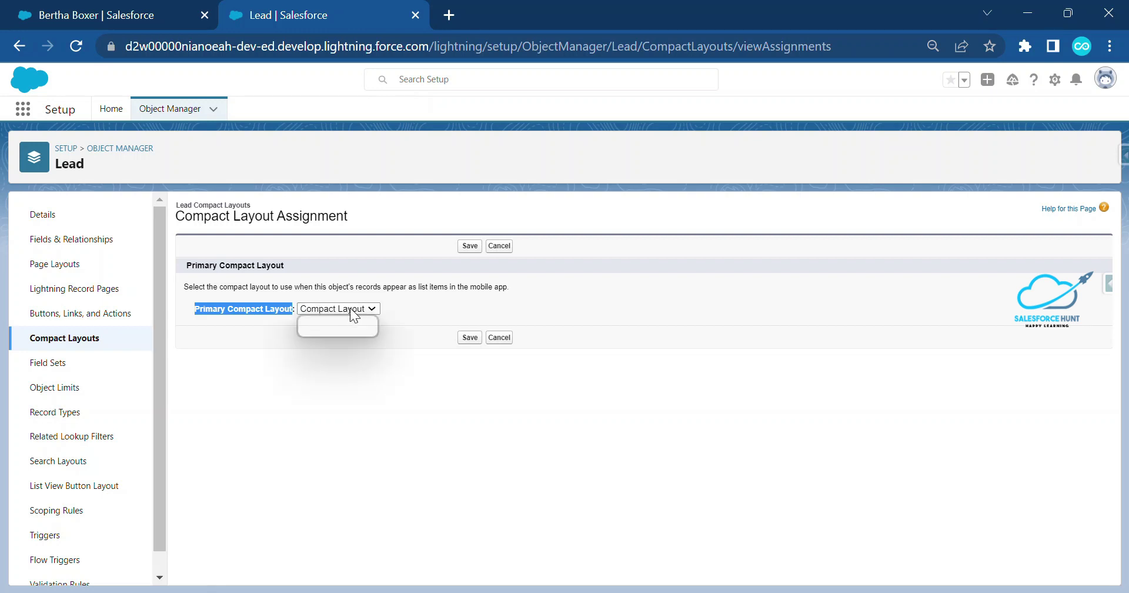
{"action": "left_click", "coordinate": [343, 333]}
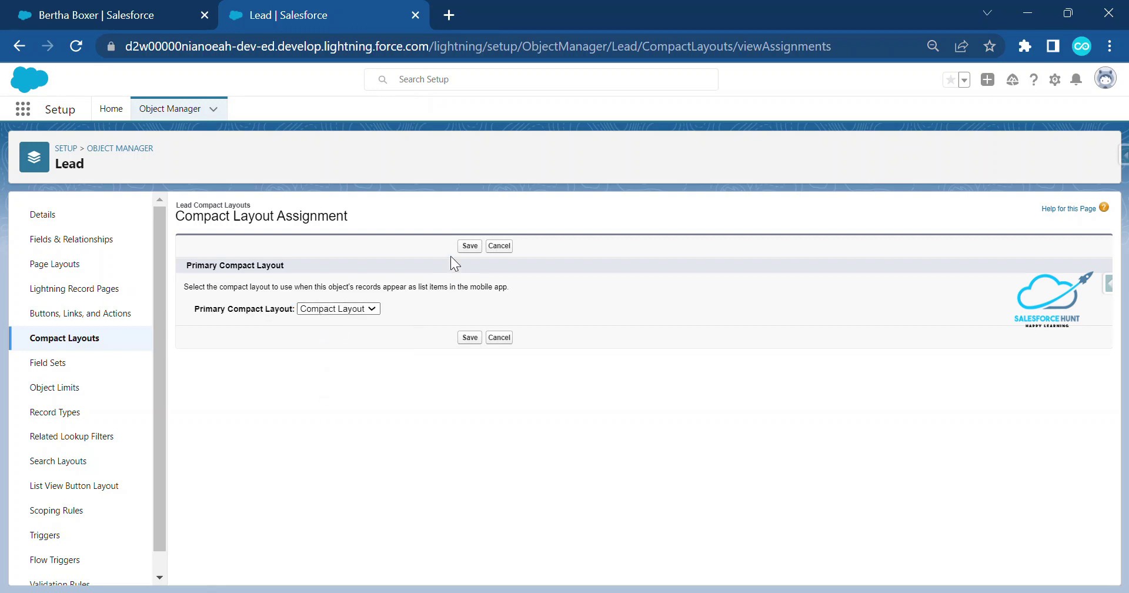
{"action": "left_click", "coordinate": [469, 245]}
{"action": "left_click", "coordinate": [61, 341]}
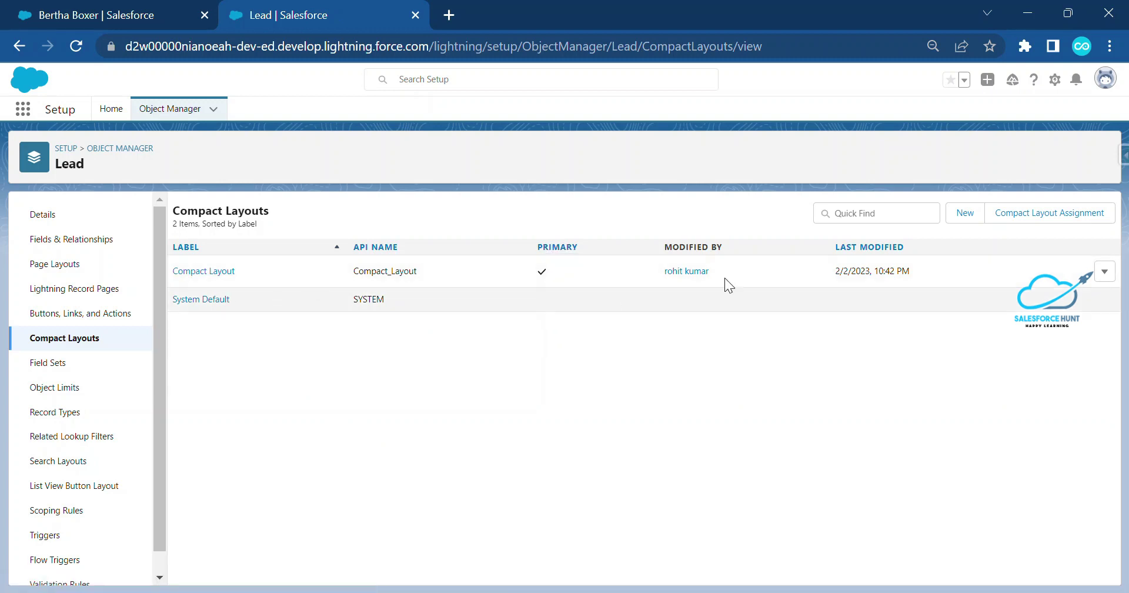
Open 'Compact Layout' for editing, then switch to the lead record tab to check its header.
{"action": "left_click", "coordinate": [1104, 271]}
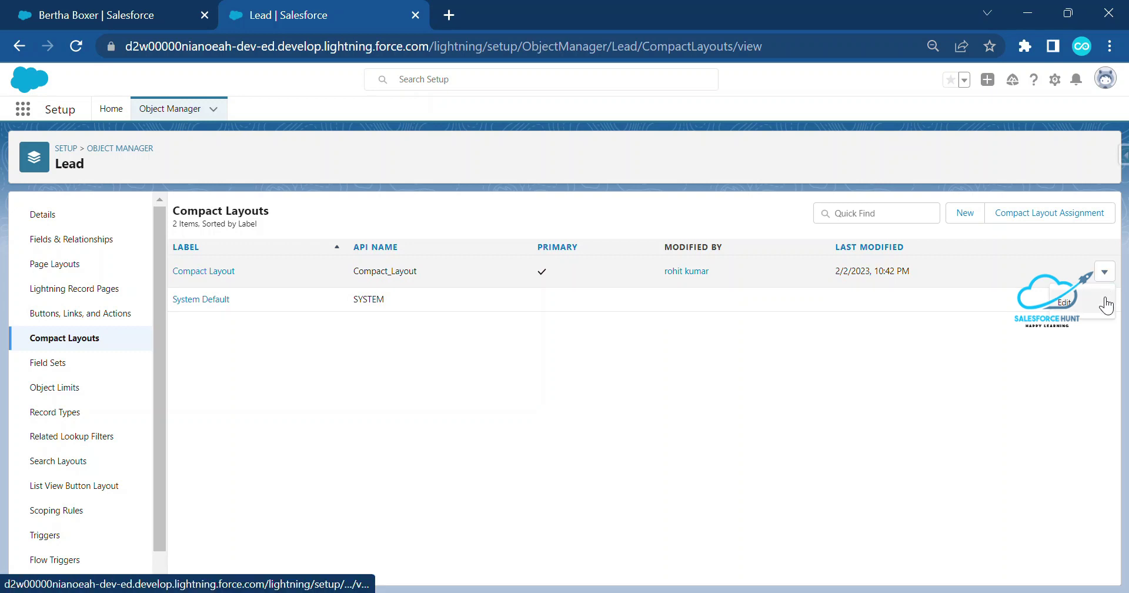
{"action": "left_click", "coordinate": [1067, 302]}
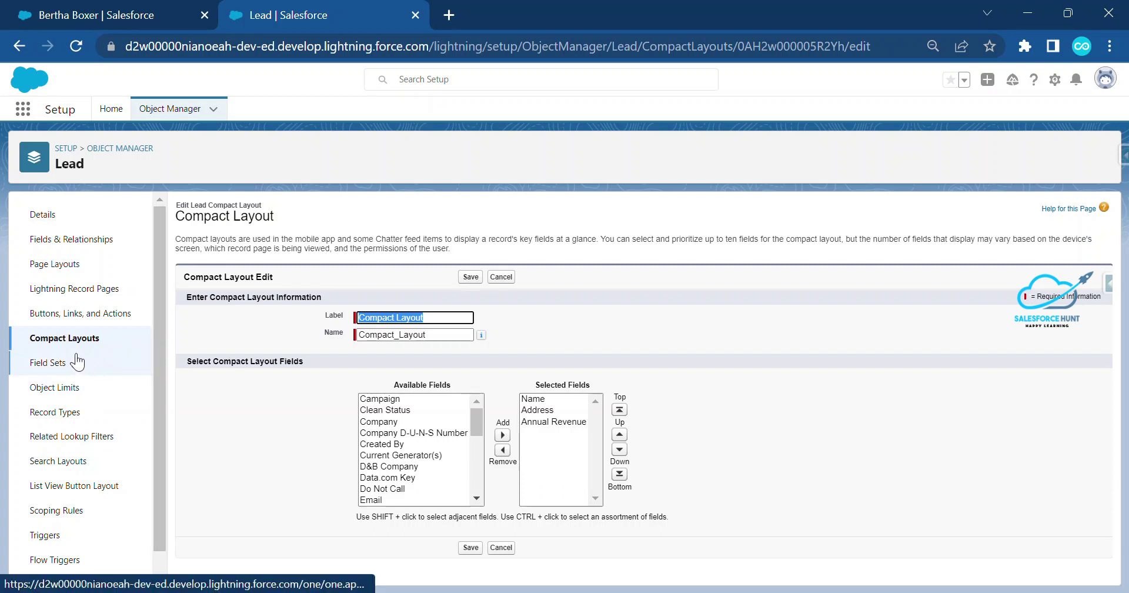
{"action": "left_click", "coordinate": [99, 24]}
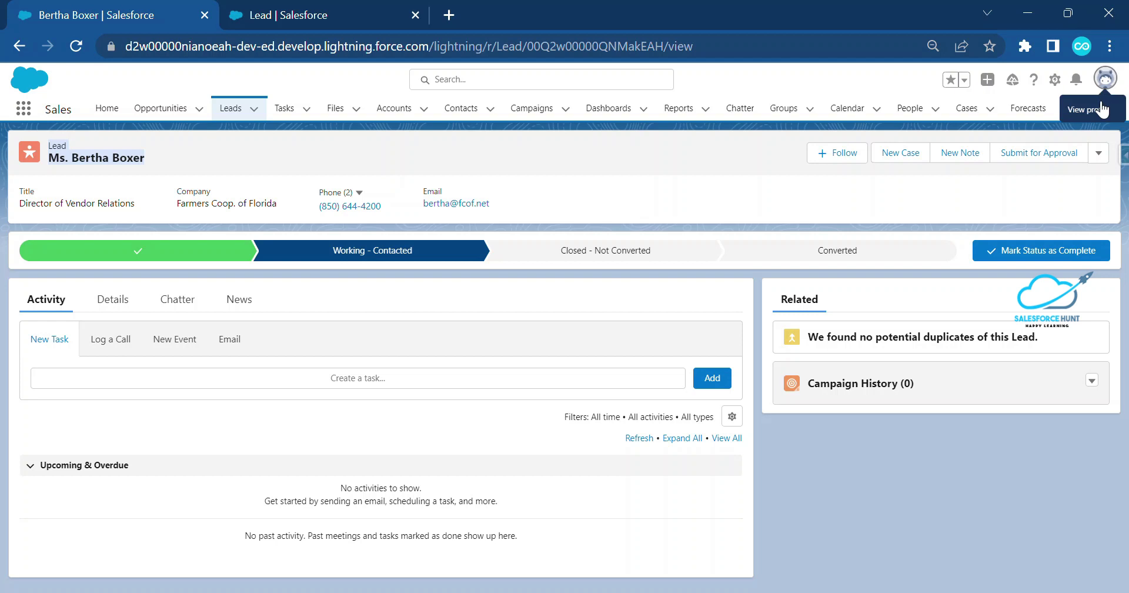
Set Display Density to Compact from the profile menu and refresh the lead record page.
{"action": "left_click", "coordinate": [1105, 79]}
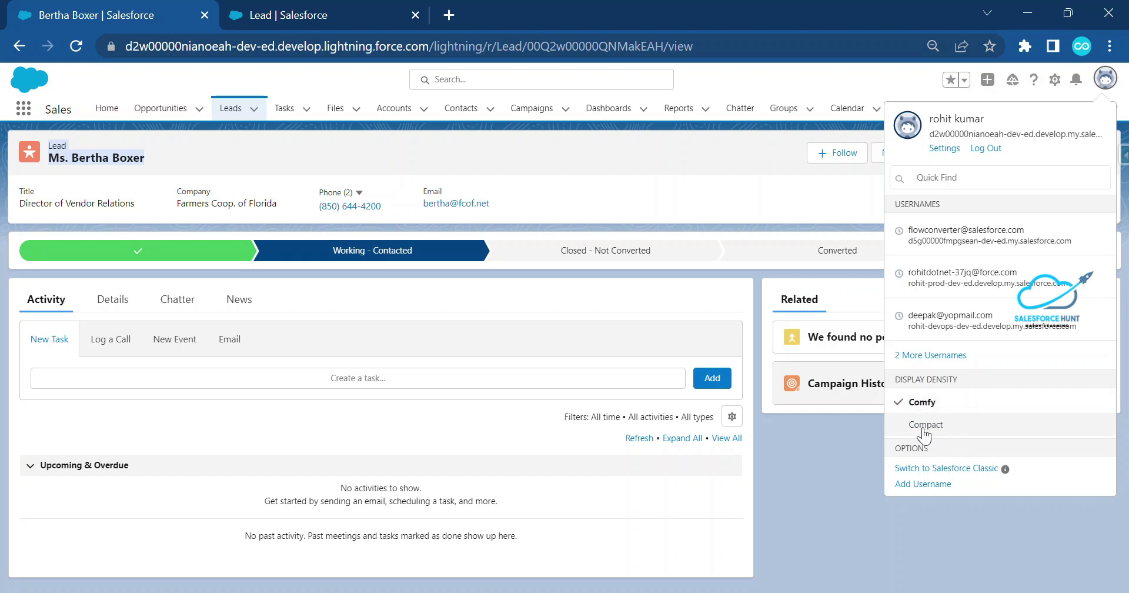
{"action": "left_click", "coordinate": [947, 426]}
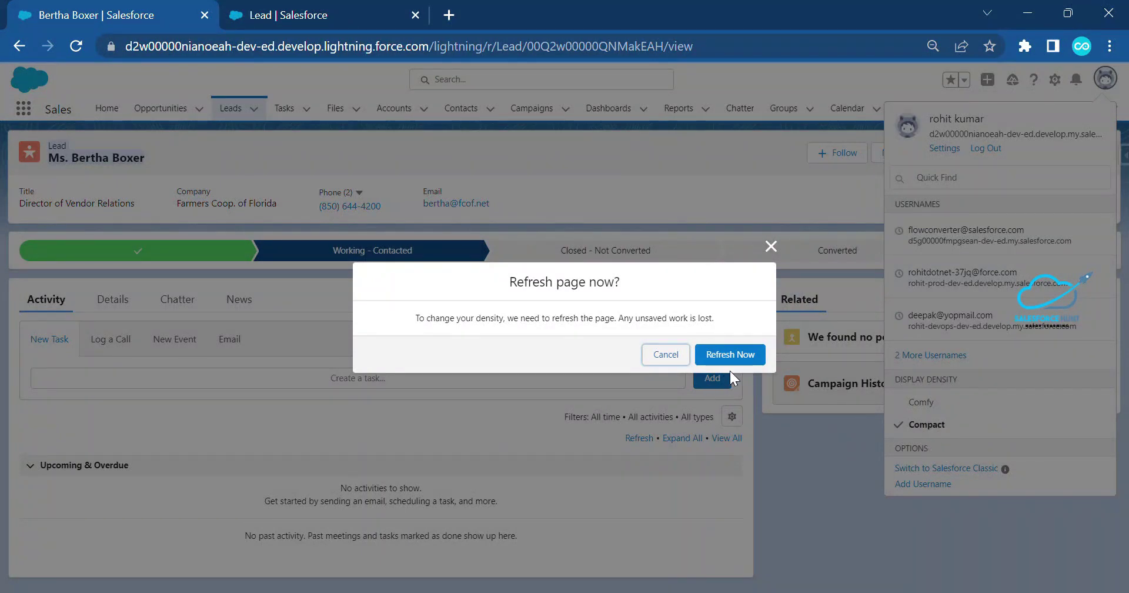
{"action": "triple_click", "coordinate": [525, 296]}
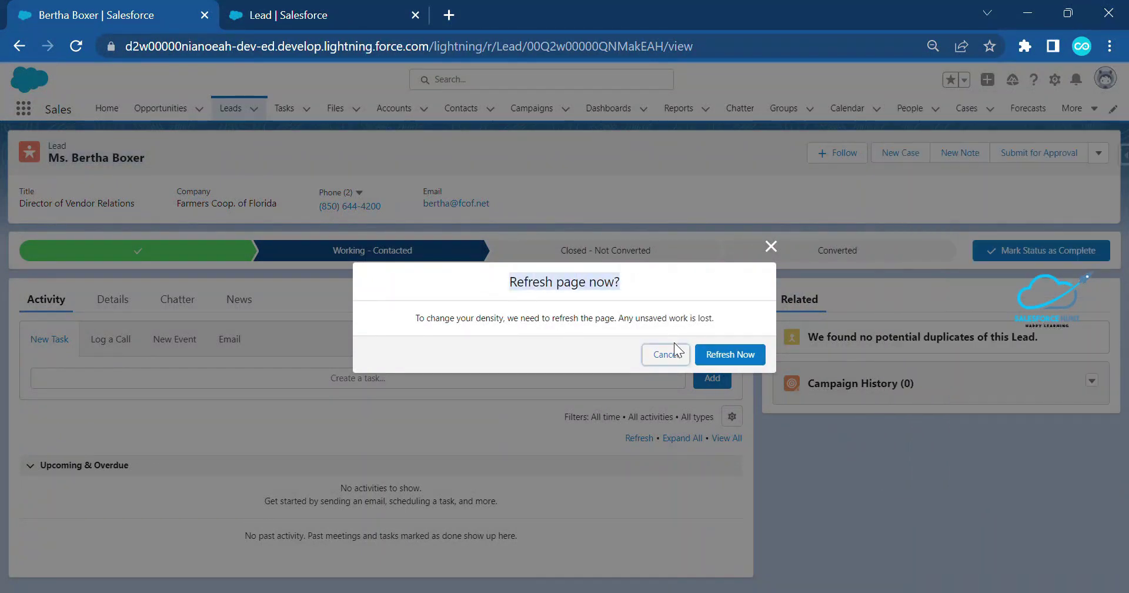
{"action": "left_click", "coordinate": [733, 359]}
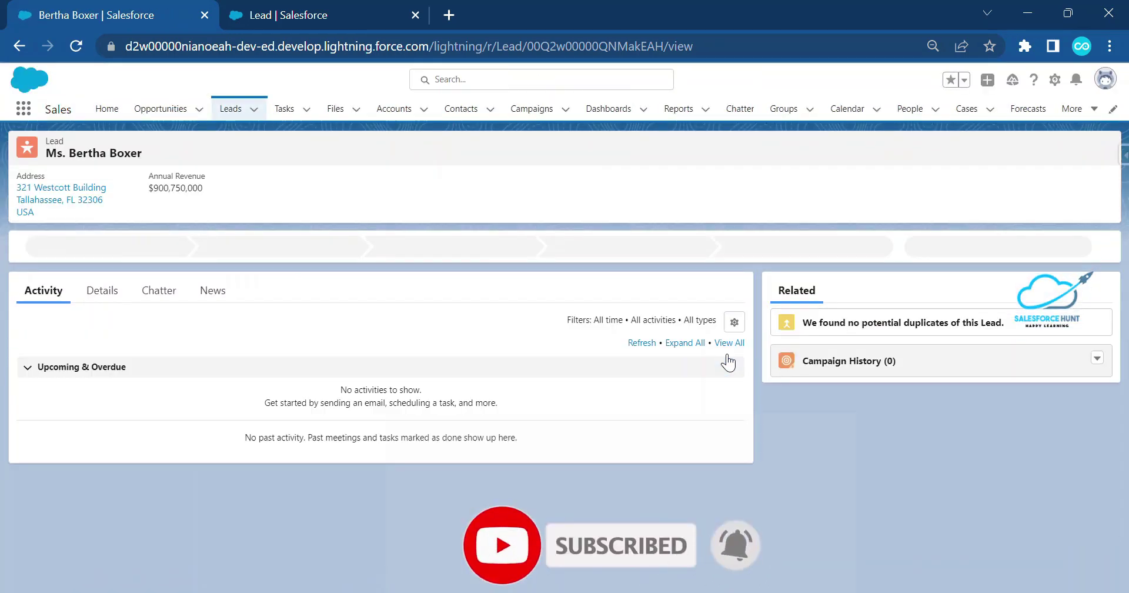
{"action": "double_click", "coordinate": [54, 141]}
{"action": "left_click", "coordinate": [176, 177]}
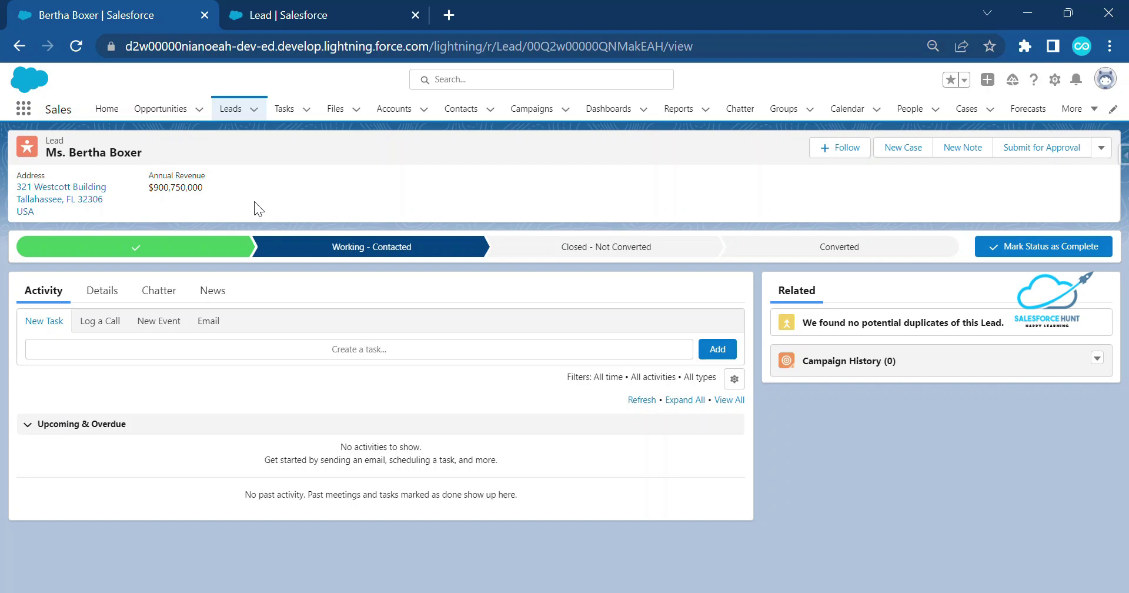
Add Email to 'Compact Layout' fields and save the layout.
{"action": "left_click", "coordinate": [284, 17]}
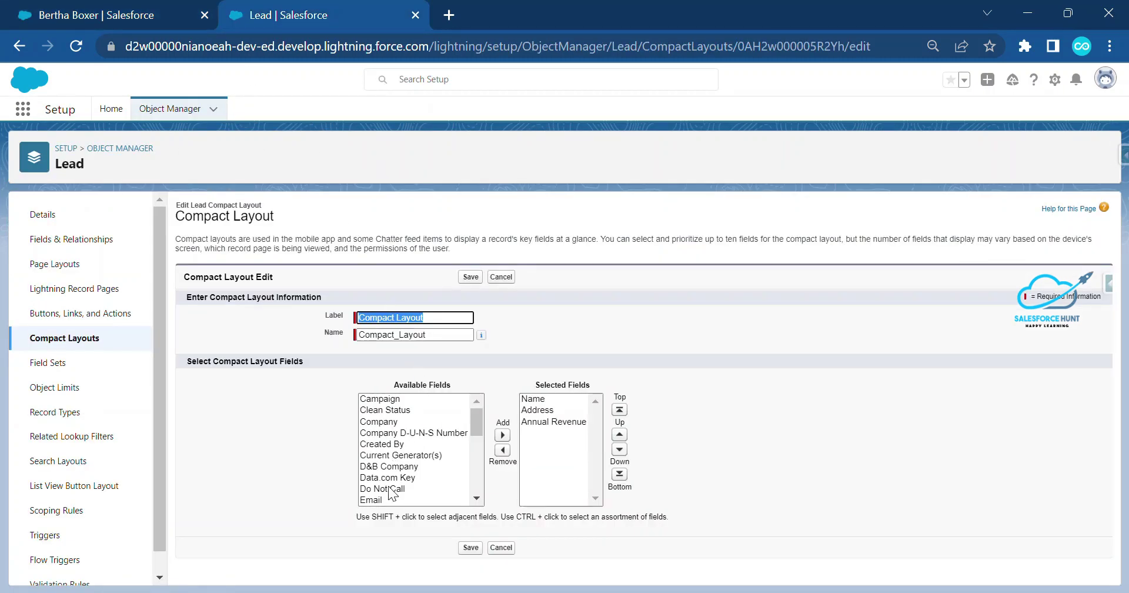
{"action": "left_click", "coordinate": [372, 500]}
{"action": "left_click", "coordinate": [502, 435]}
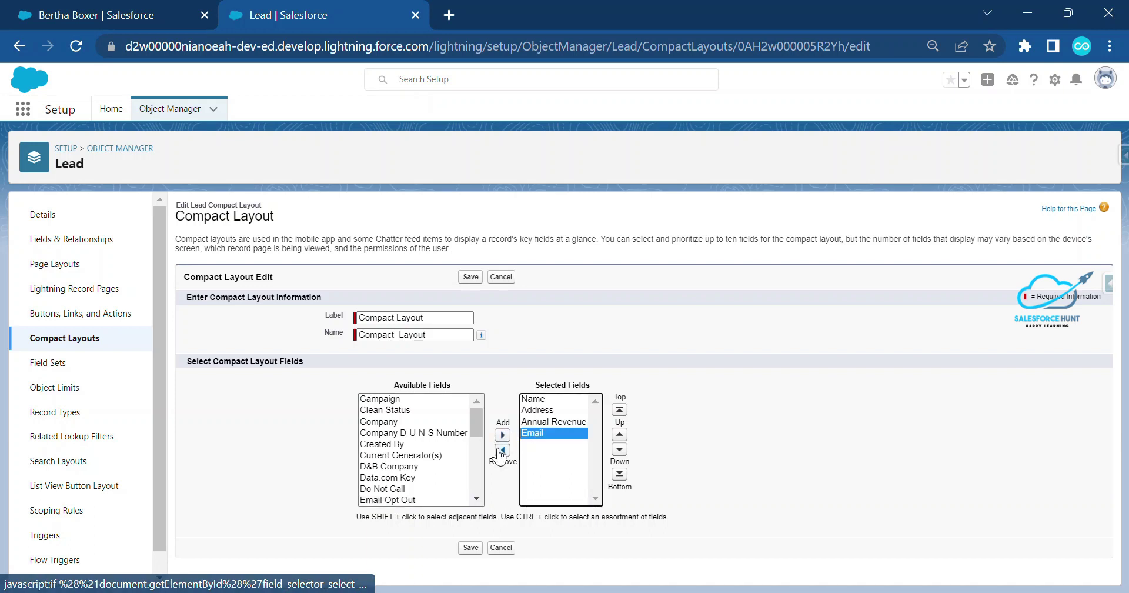
{"action": "left_click", "coordinate": [471, 547]}
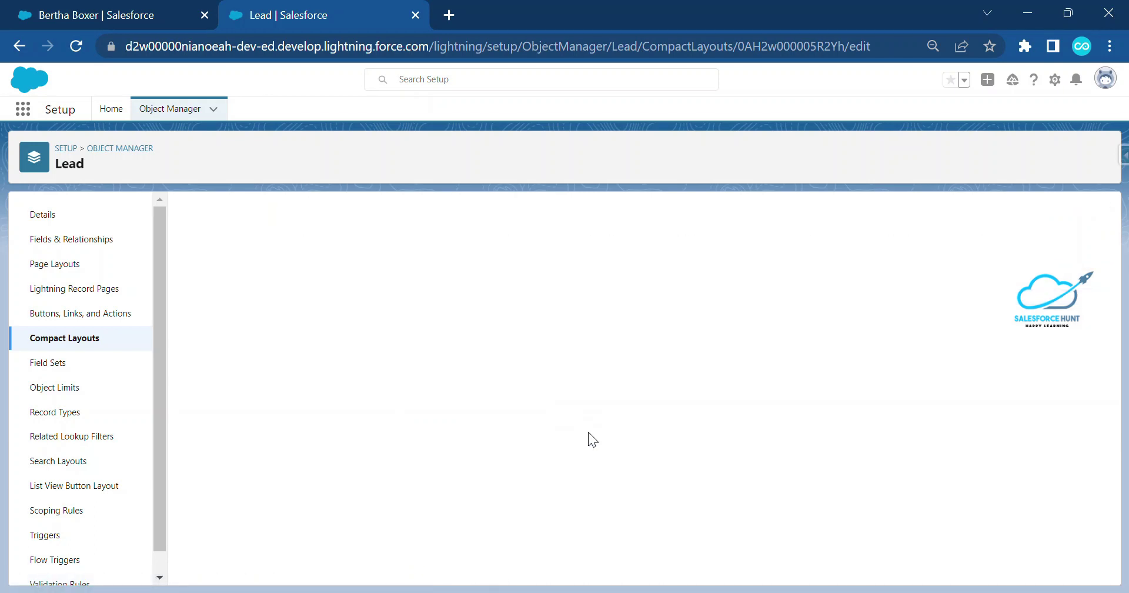
Reload the lead record to see the updated header fields.
{"action": "left_click", "coordinate": [42, 7]}
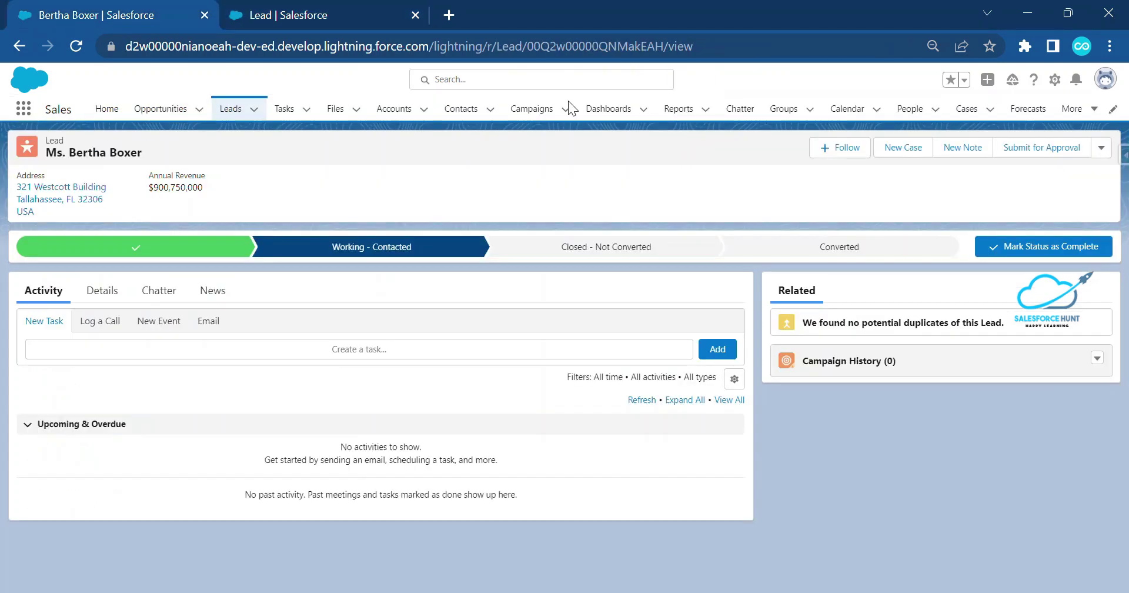
{"action": "left_click", "coordinate": [76, 47]}
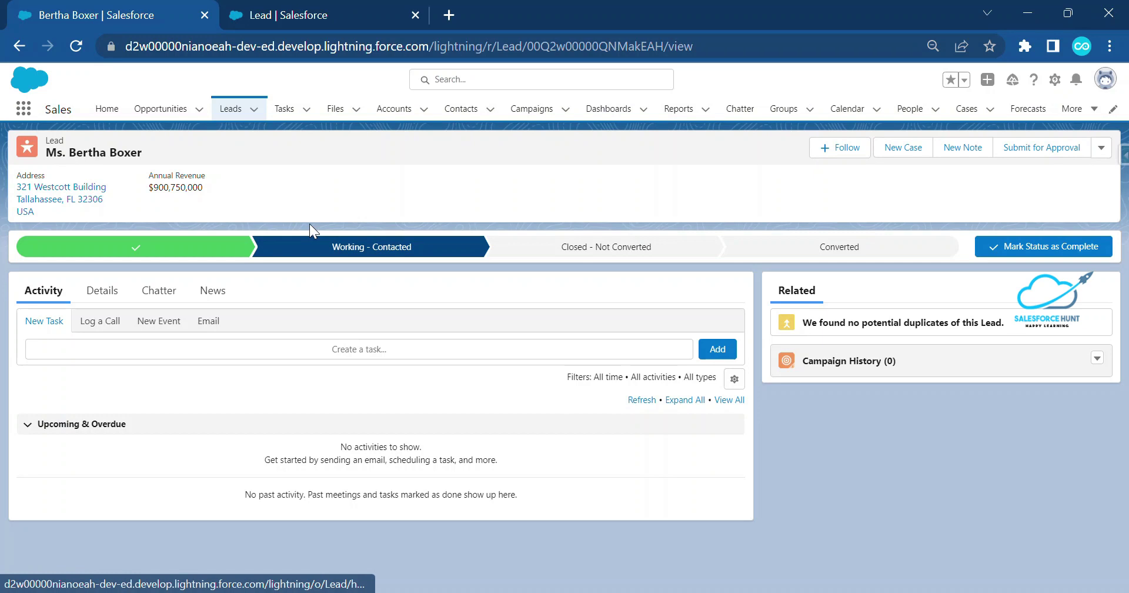
{"action": "key", "text": "F5"}
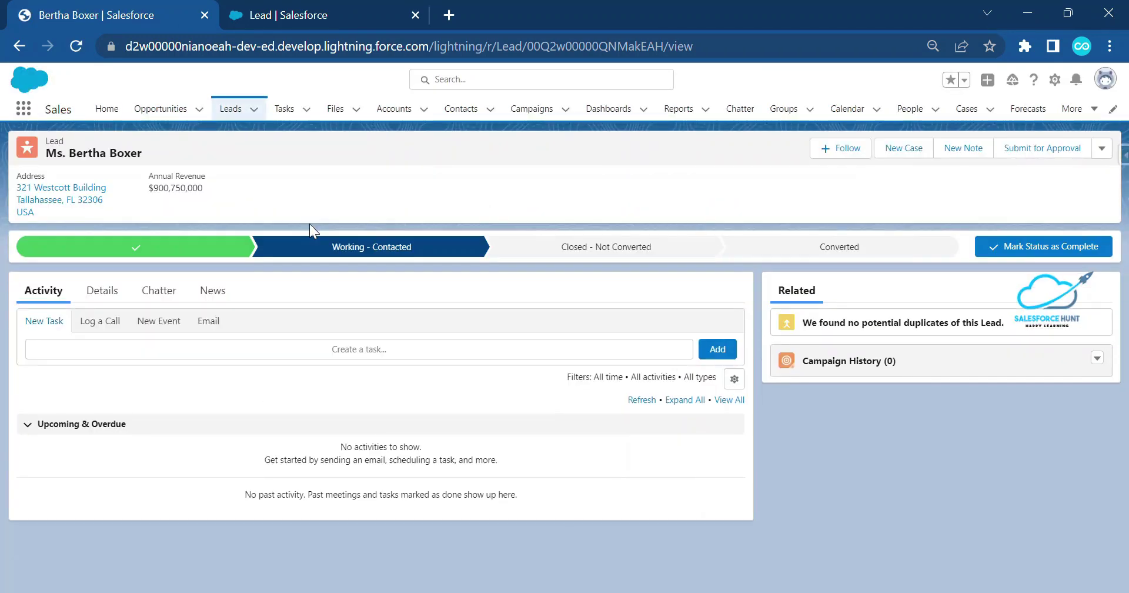
Switch the display density to Comfy, refresh the page, and highlight the Email field in the lead header.
{"action": "left_click", "coordinate": [1054, 80]}
{"action": "left_click", "coordinate": [1105, 79]}
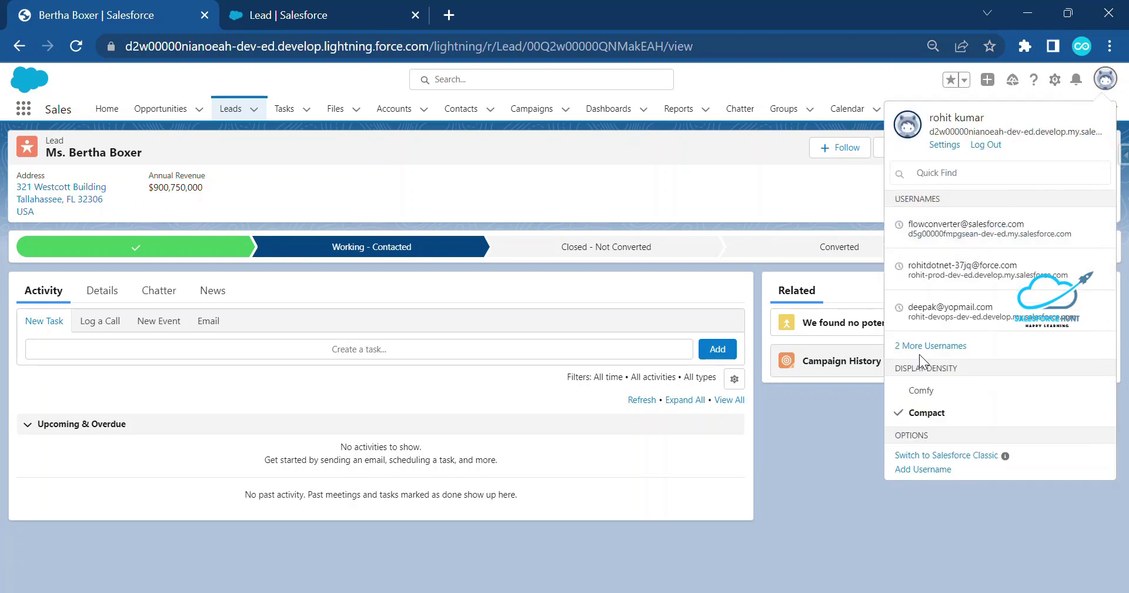
{"action": "left_click", "coordinate": [922, 390]}
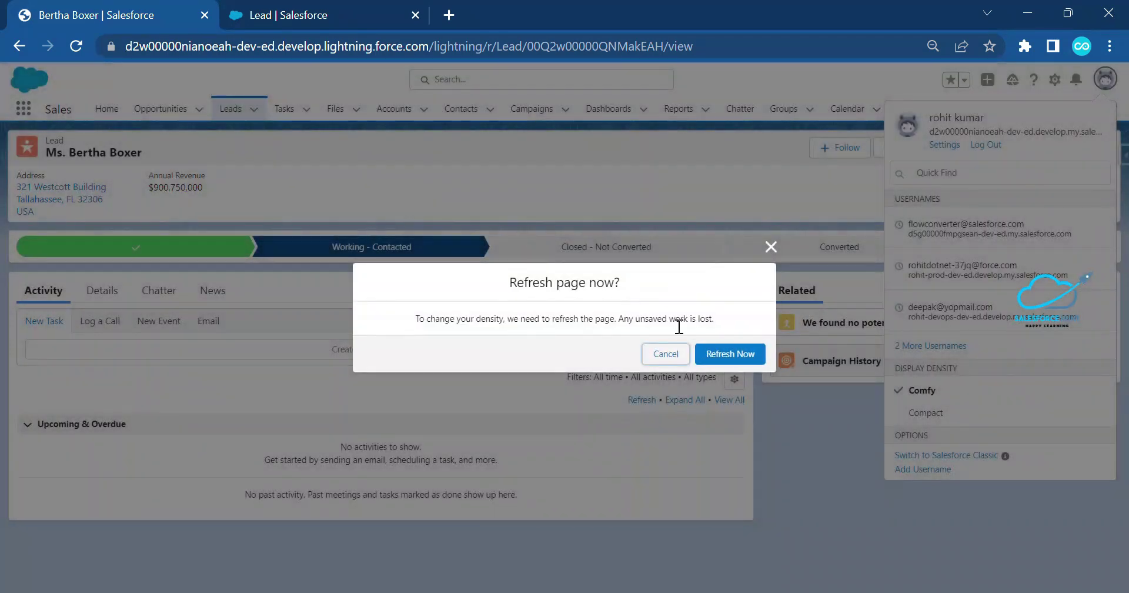
{"action": "left_click", "coordinate": [735, 352]}
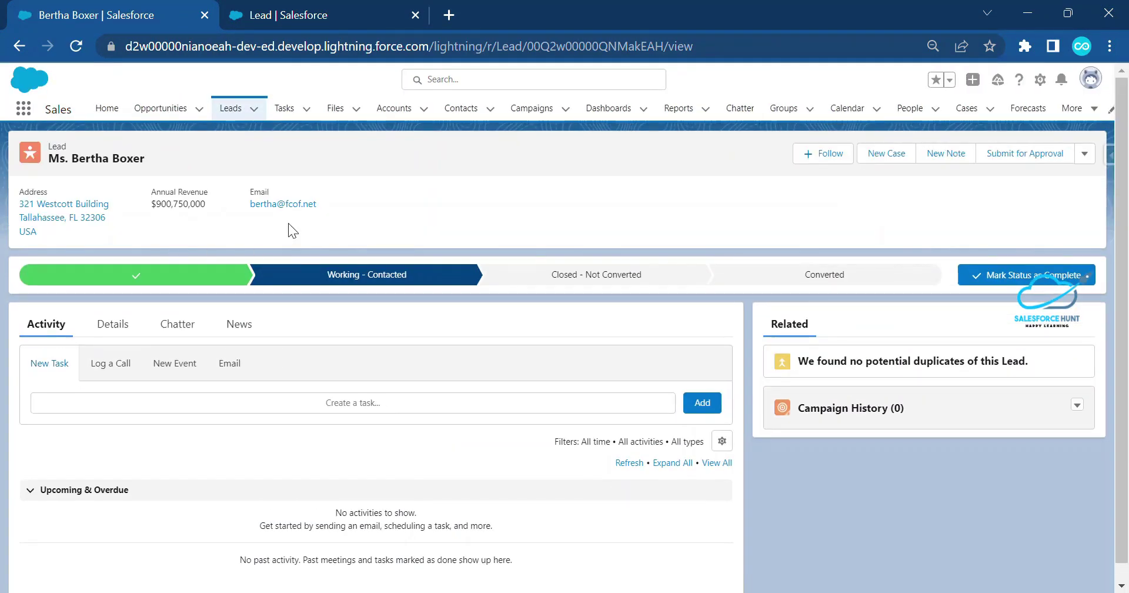
{"action": "left_click_drag", "start_coordinate": [337, 208], "coordinate": [237, 197]}
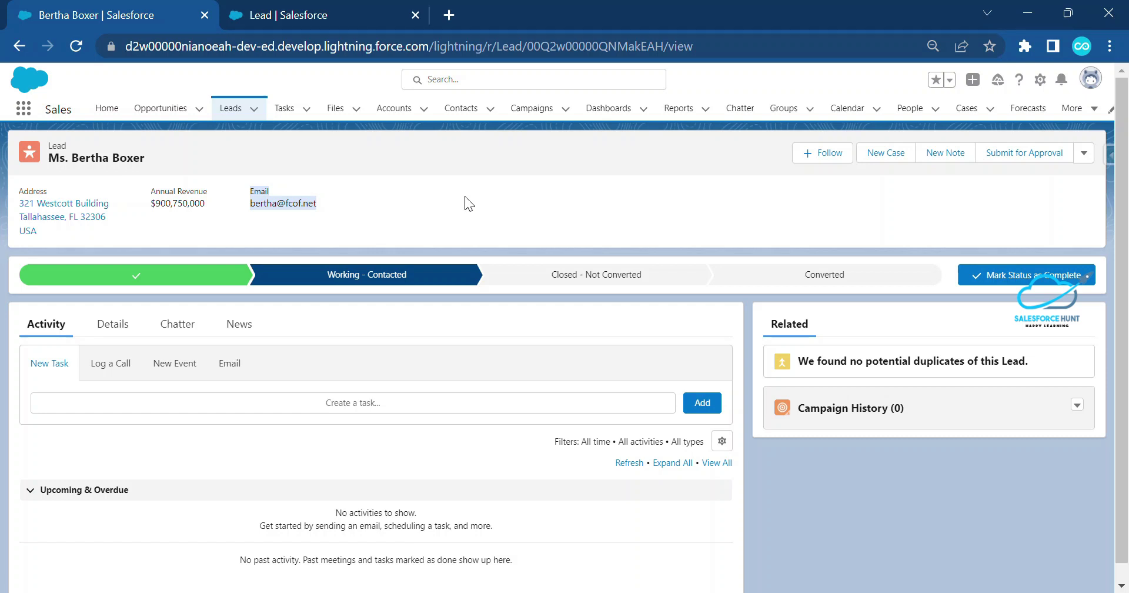
Go to the lead compact layouts in Setup and edit the Compact Layout entry.
{"action": "left_click", "coordinate": [531, 227]}
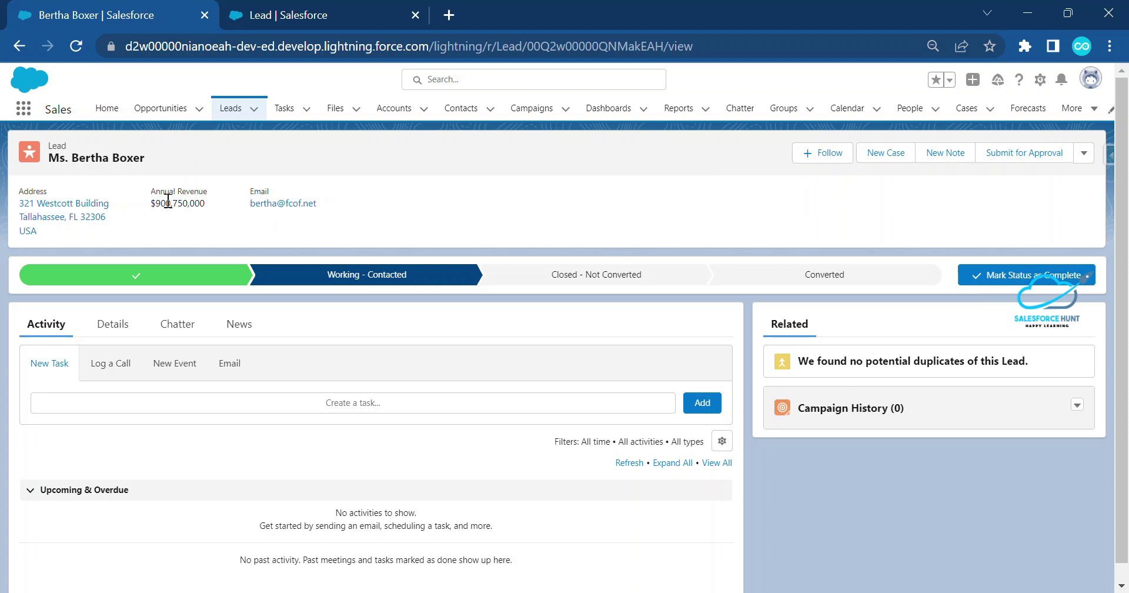
{"action": "left_click", "coordinate": [1040, 79]}
{"action": "left_click", "coordinate": [328, 23]}
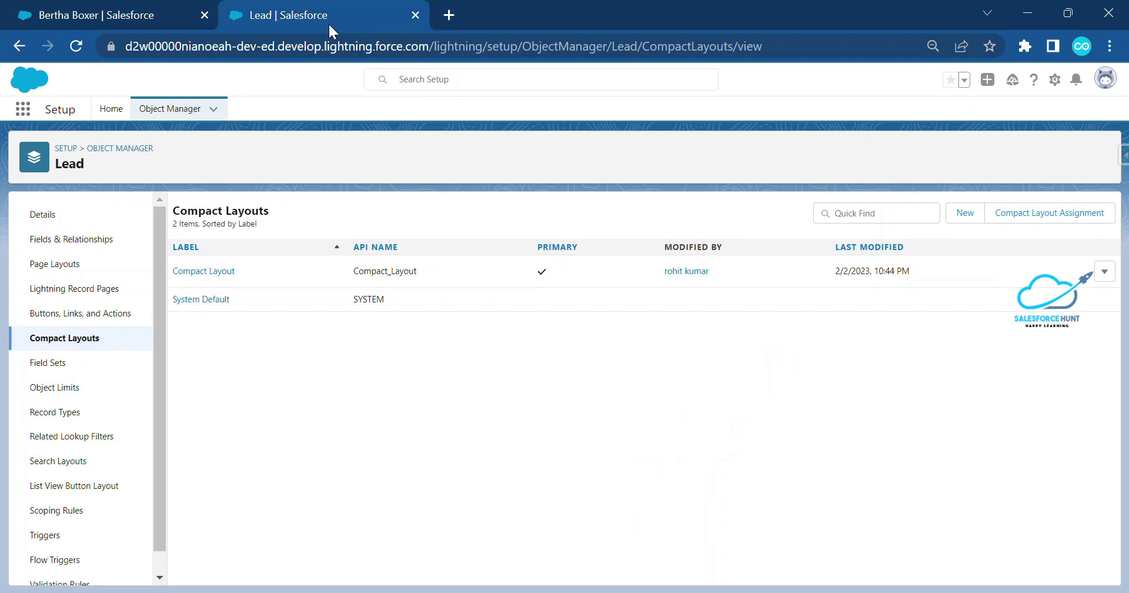
{"action": "left_click", "coordinate": [1104, 271]}
{"action": "left_click", "coordinate": [1075, 294]}
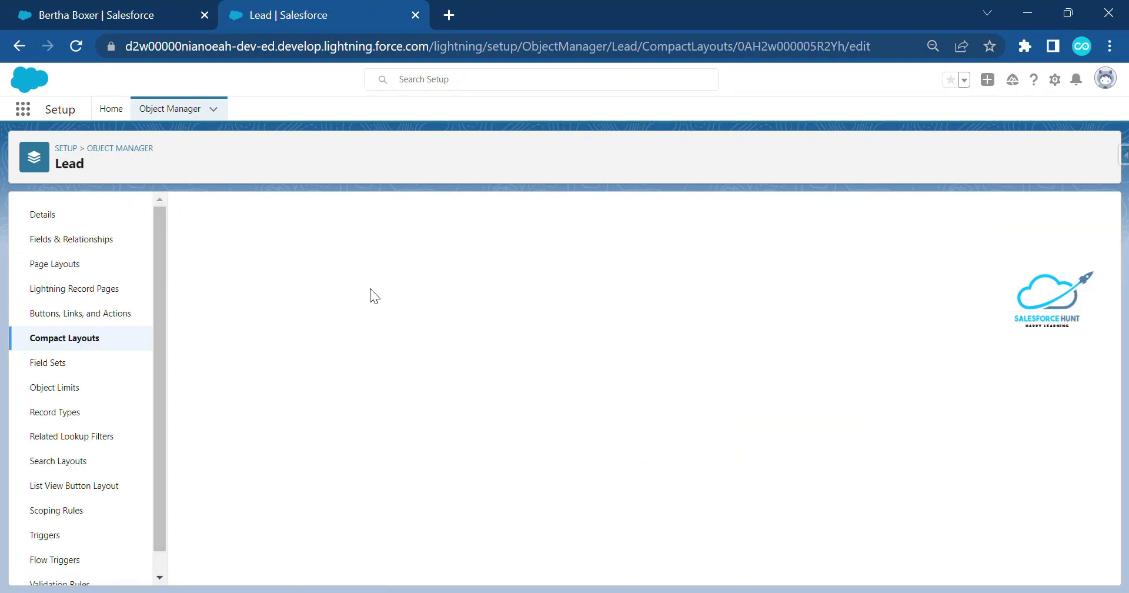
Remove Email from the selected fields, save the layout, and reload the lead record.
{"action": "left_click", "coordinate": [542, 432]}
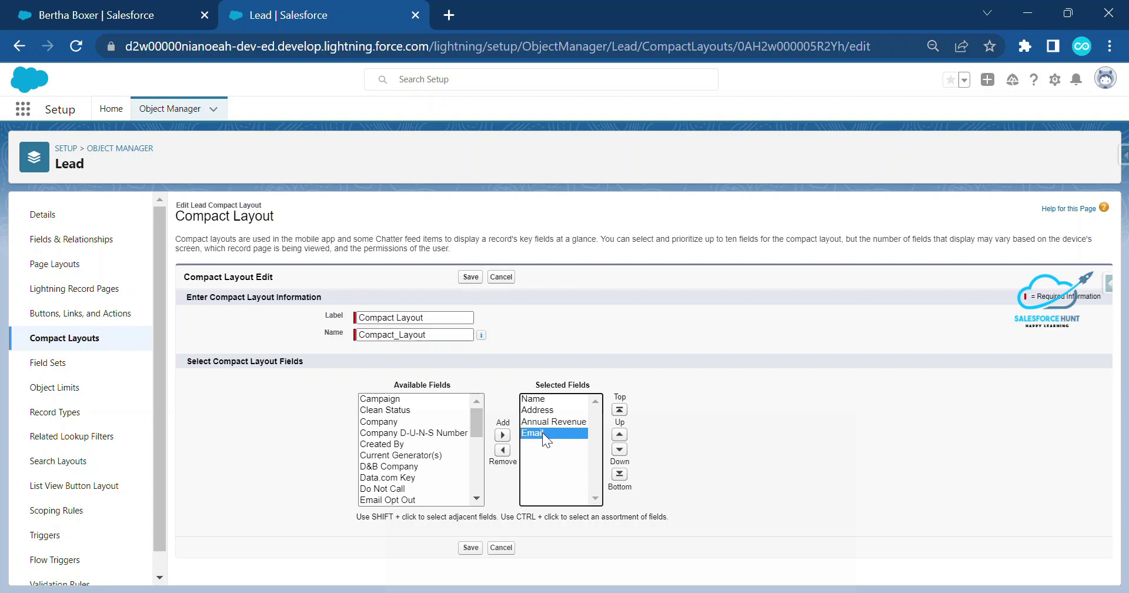
{"action": "left_click", "coordinate": [502, 450]}
{"action": "left_click", "coordinate": [471, 277]}
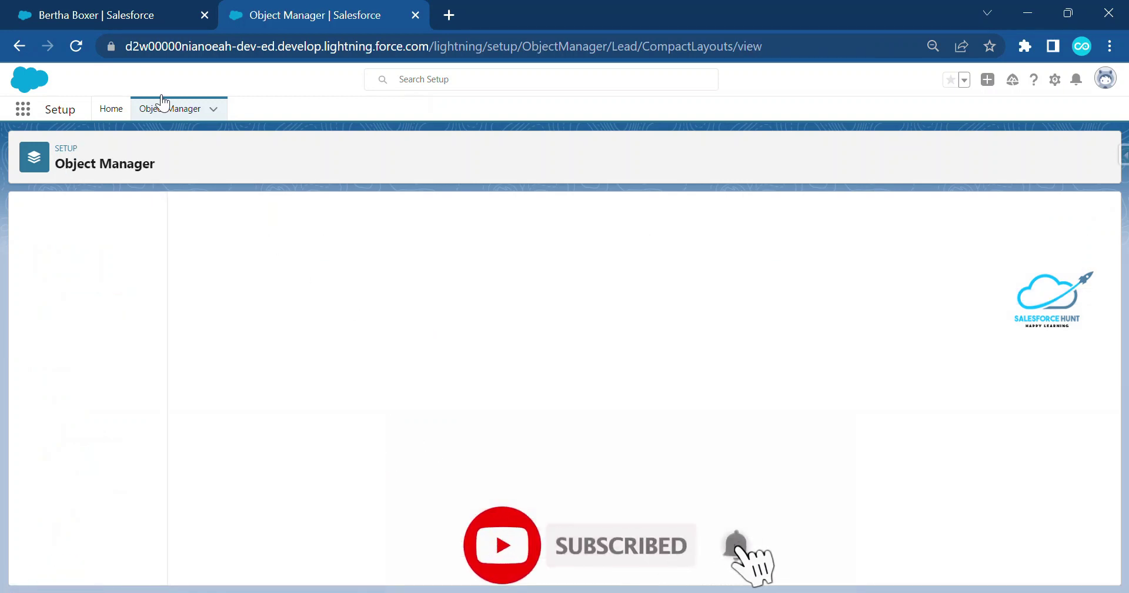
{"action": "left_click", "coordinate": [101, 11]}
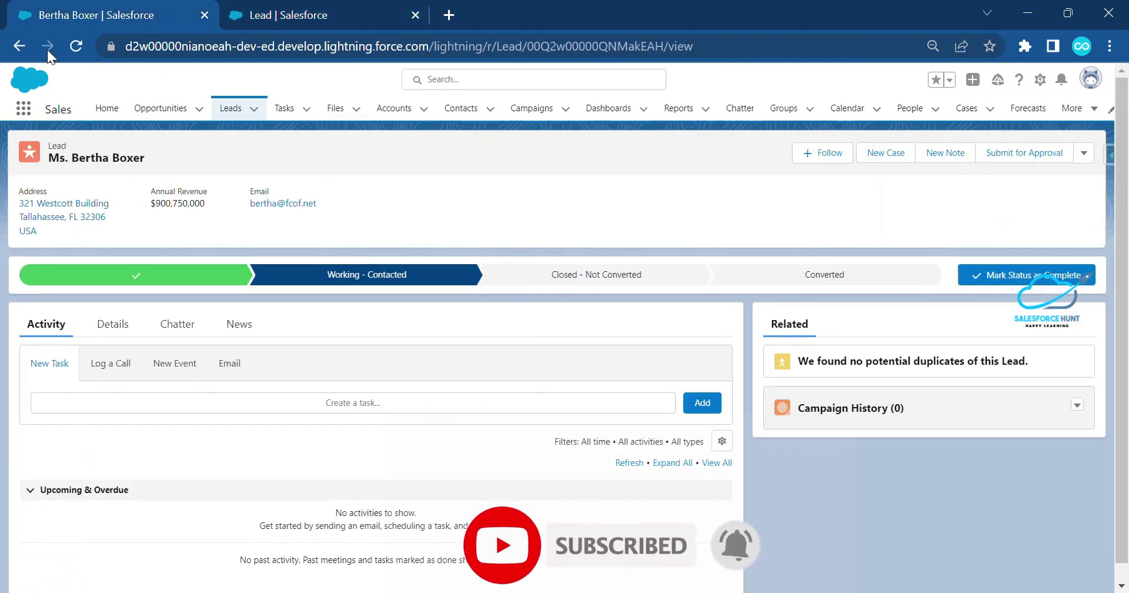
{"action": "left_click", "coordinate": [76, 46]}
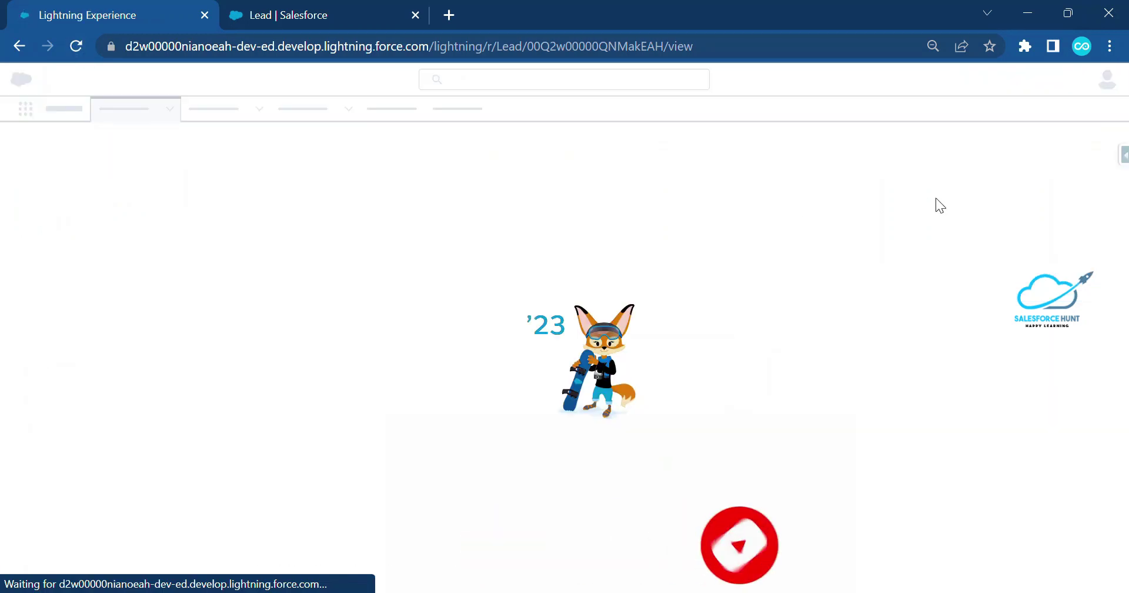